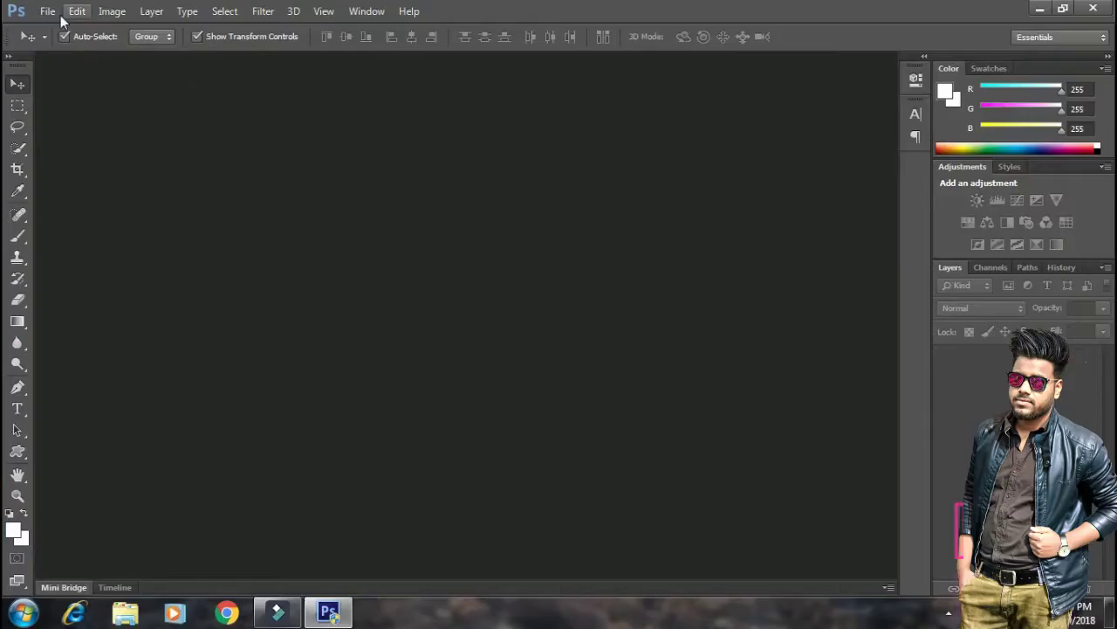
Step: Open the man's photo, Indian flag PNG, tiranga background and republic_day_of_india images together
click(46, 10)
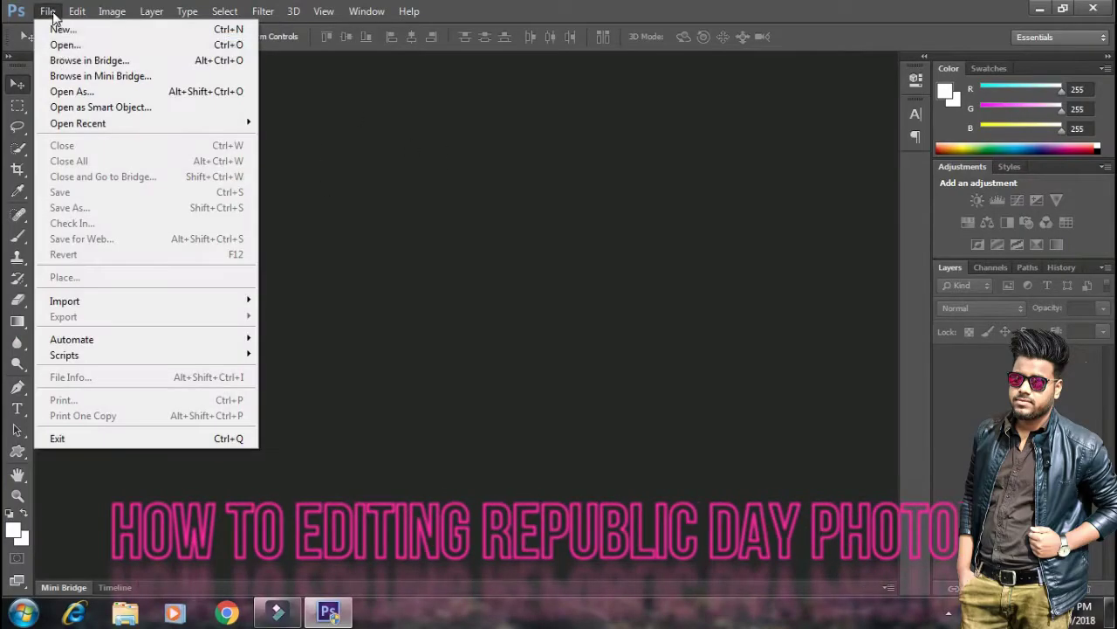
click(65, 43)
click(721, 120)
ctrl+click(830, 117)
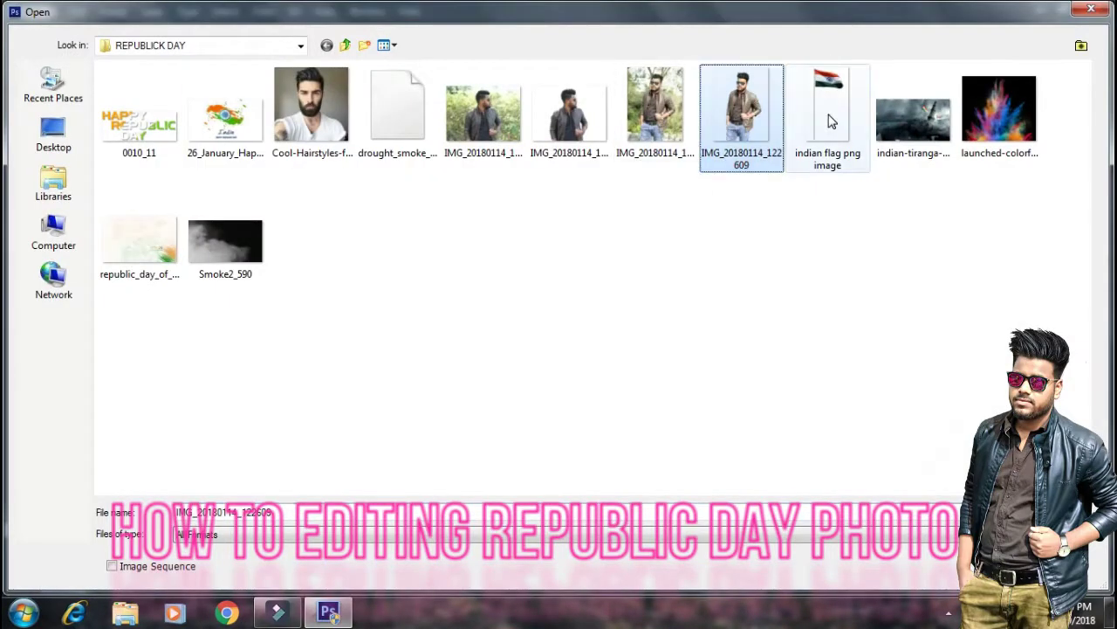
ctrl+click(916, 142)
ctrl+click(148, 240)
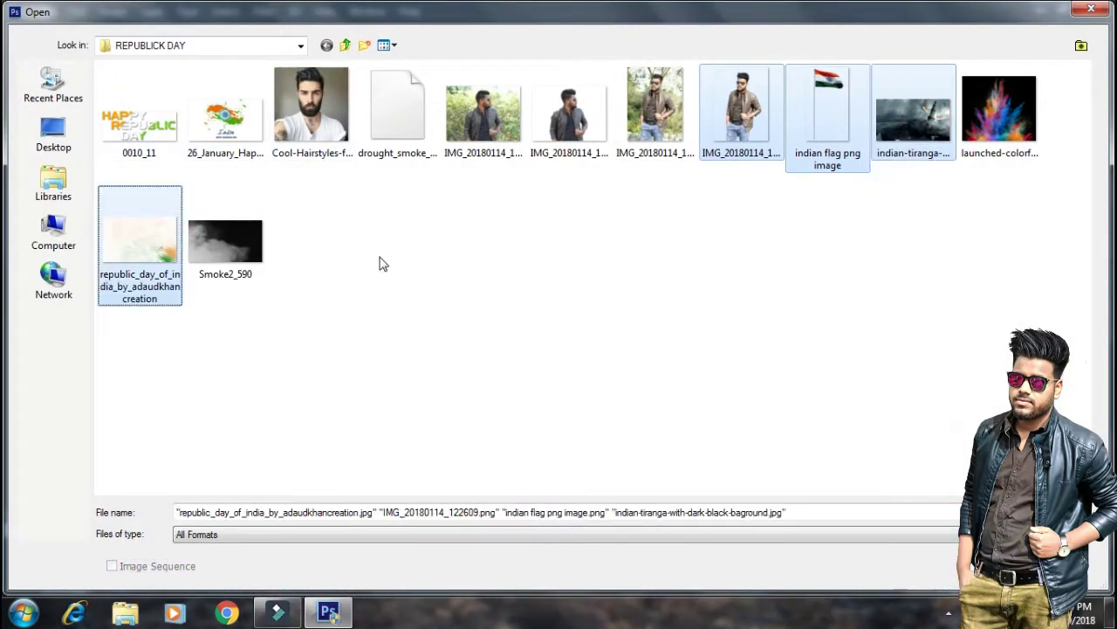
key(Return)
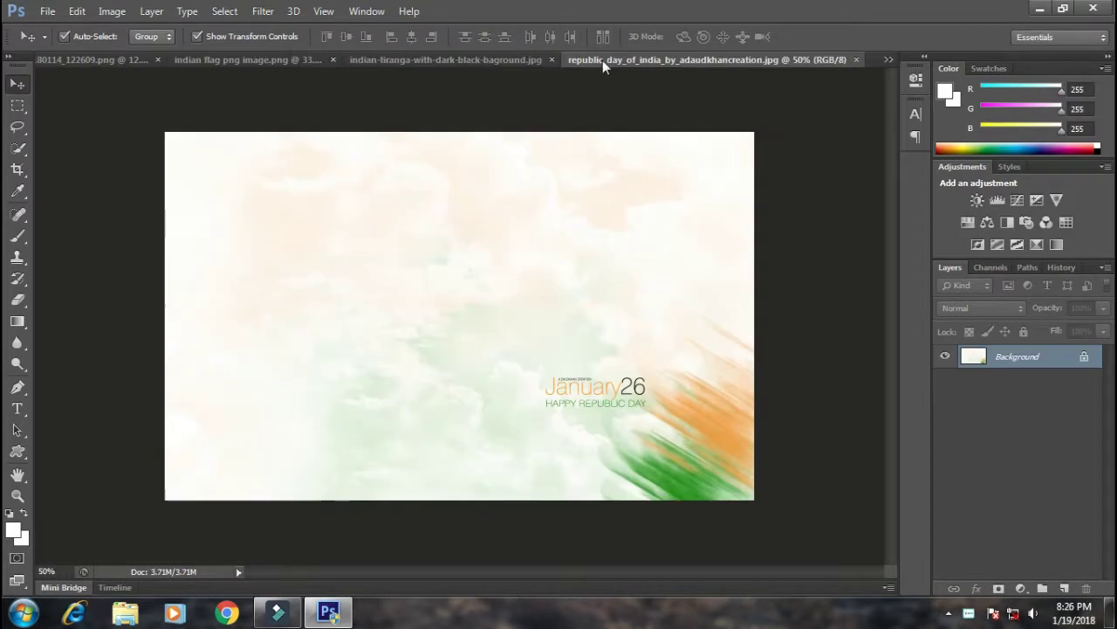
Step: Float each document in its own window and zoom out on the man's photo IMG_20180114_122609
drag(603, 60, 587, 147)
drag(244, 59, 288, 157)
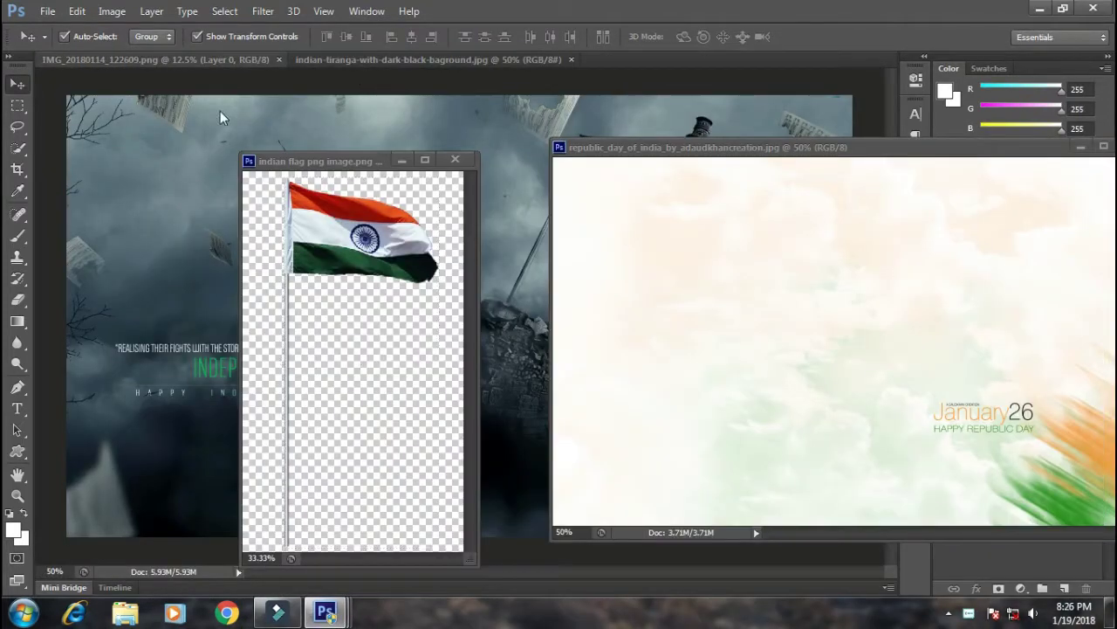
drag(96, 59, 131, 131)
mouse_move(313, 68)
mouse_down()
mouse_move(345, 127)
mouse_move(504, 124)
mouse_move(442, 140)
mouse_up()
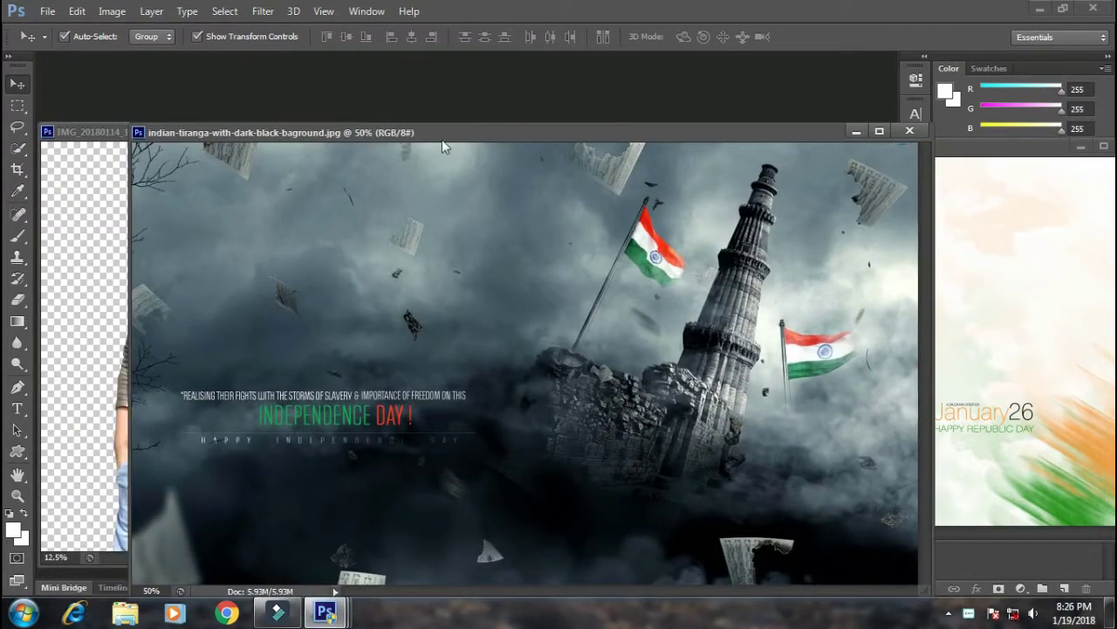
click(118, 207)
key(ctrl+minus)
key(ctrl+minus)
key(ctrl+minus)
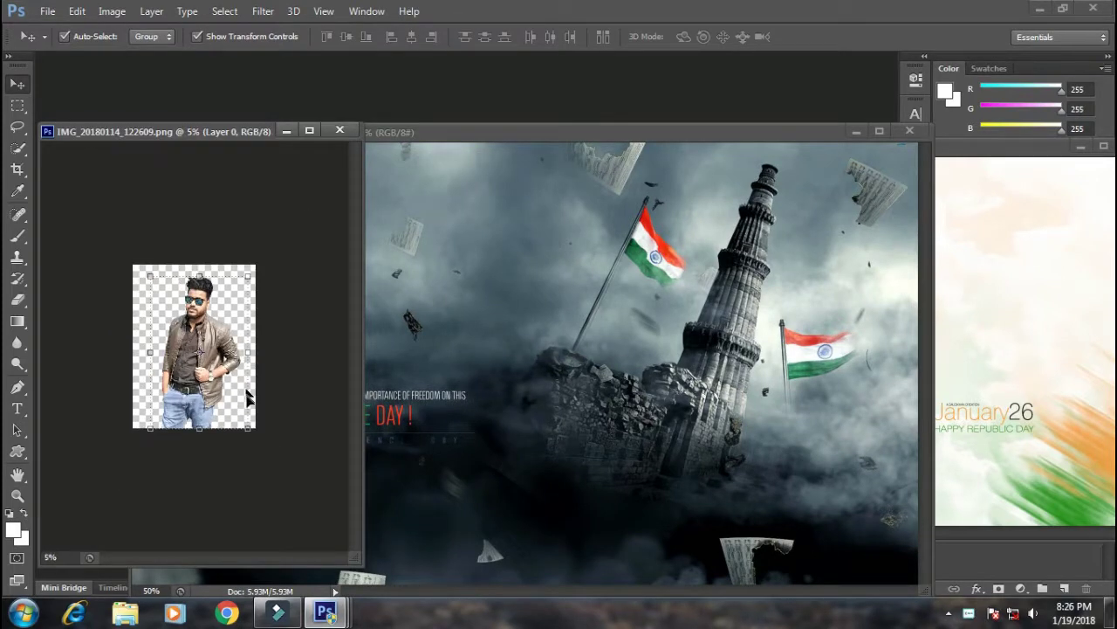
Step: Crop outward to add transparent canvas on the sides and above the man
drag(357, 349, 728, 348)
drag(456, 124, 454, 82)
click(18, 170)
drag(437, 330, 476, 330)
drag(275, 330, 254, 327)
drag(392, 250, 386, 217)
drag(498, 325, 501, 309)
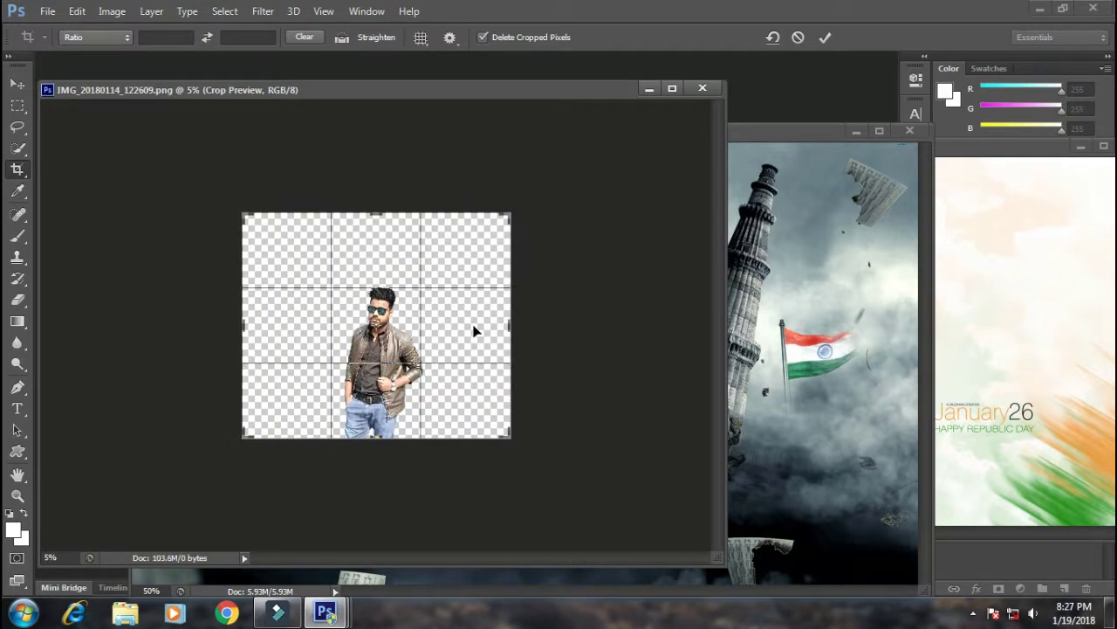
key(Return)
Step: Save the photo as a PNG, replacing the existing file with default compression
key(ctrl+shift+s)
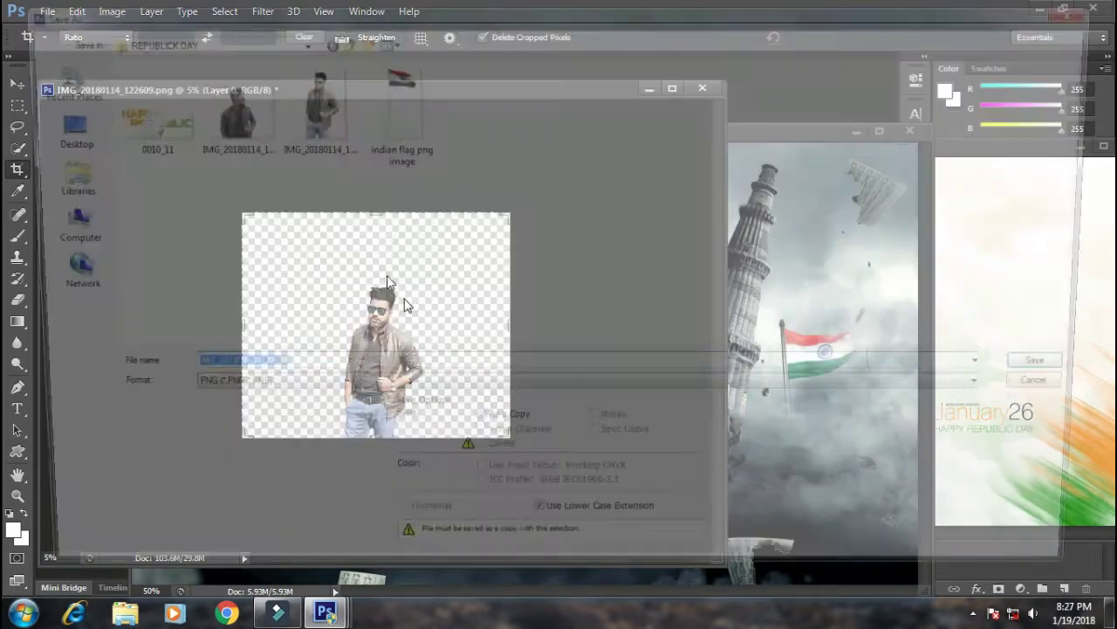
click(1066, 374)
click(514, 239)
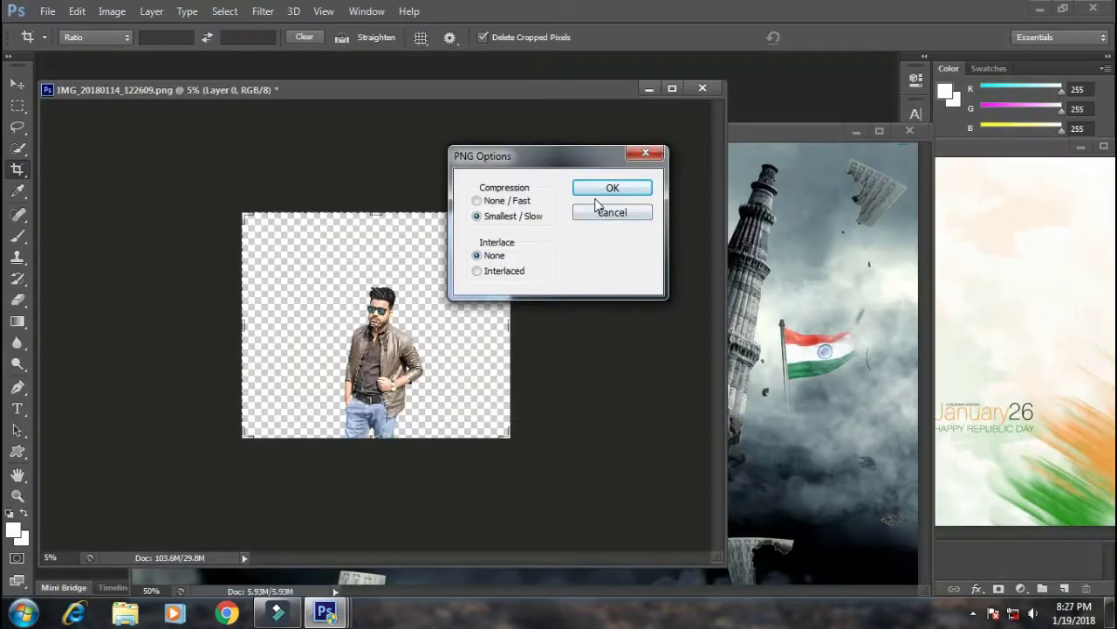
click(598, 189)
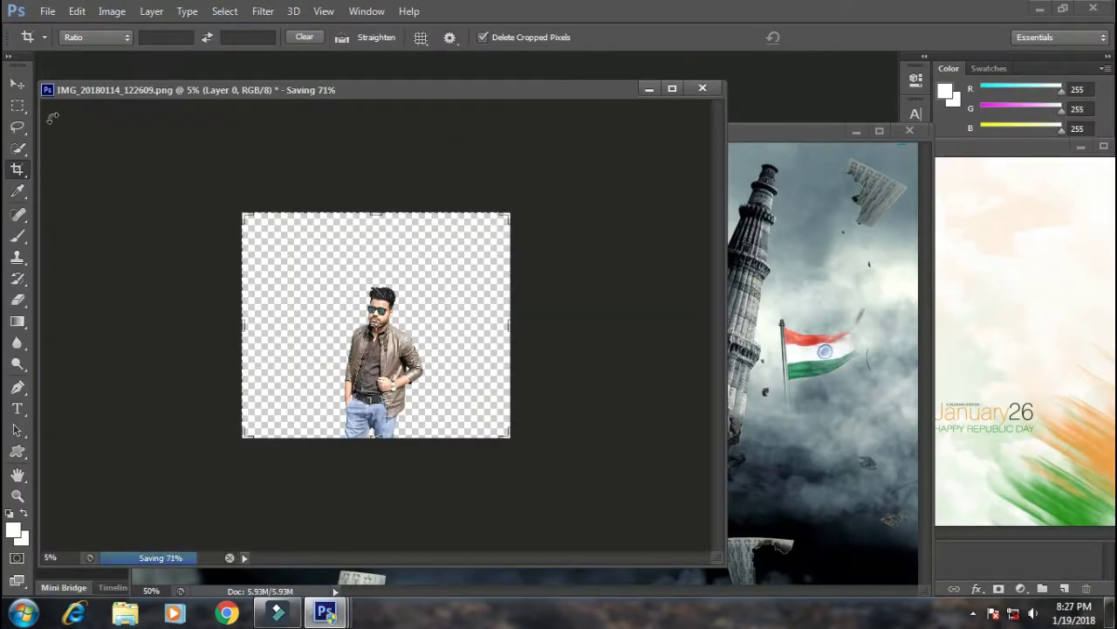
Step: Drag the tiranga background toward the man's photo with the Move tool
key(m)
click(821, 349)
key(v)
drag(439, 157, 324, 270)
Step: Drop the tiranga background into the photo, scale it, and place its layer beneath the man
click(563, 242)
drag(524, 306, 304, 242)
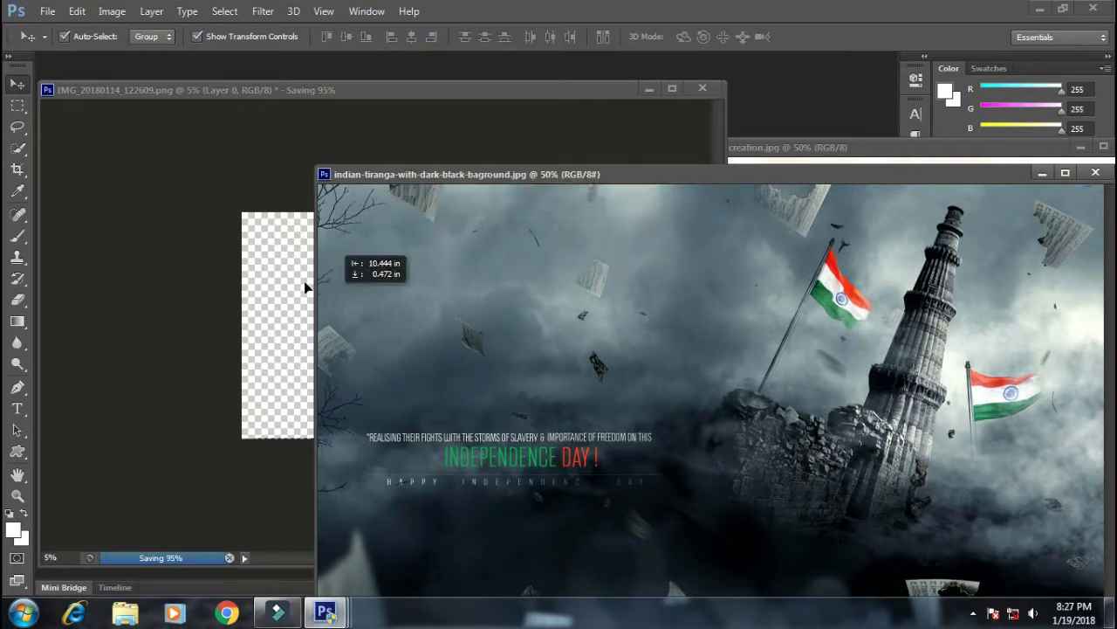
key(ctrl+t)
drag(318, 298, 511, 360)
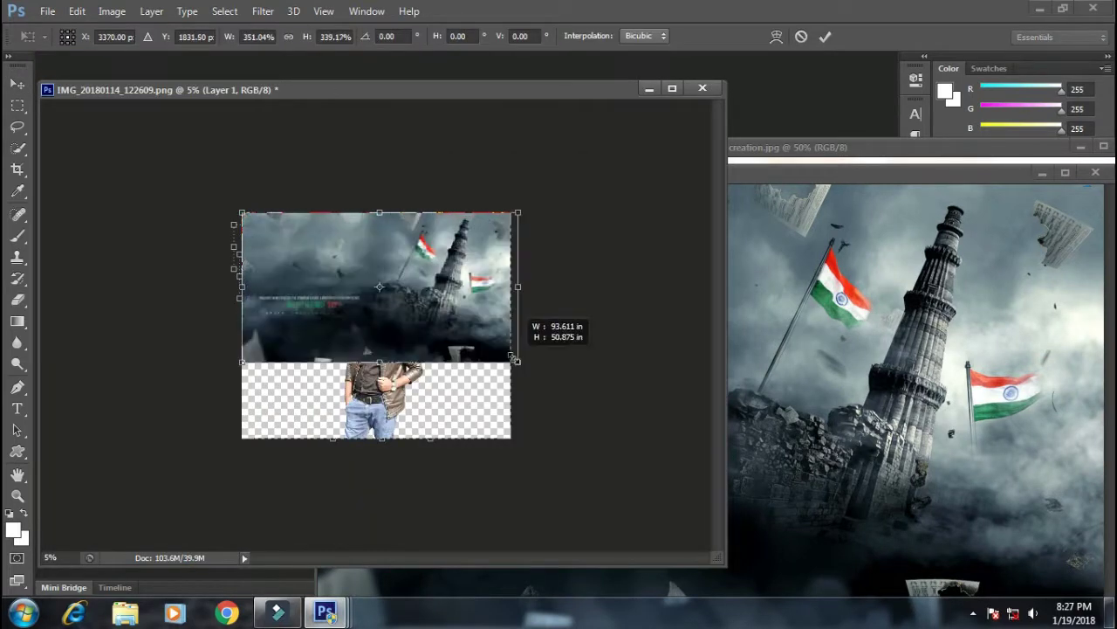
key(Return)
drag(445, 299, 452, 375)
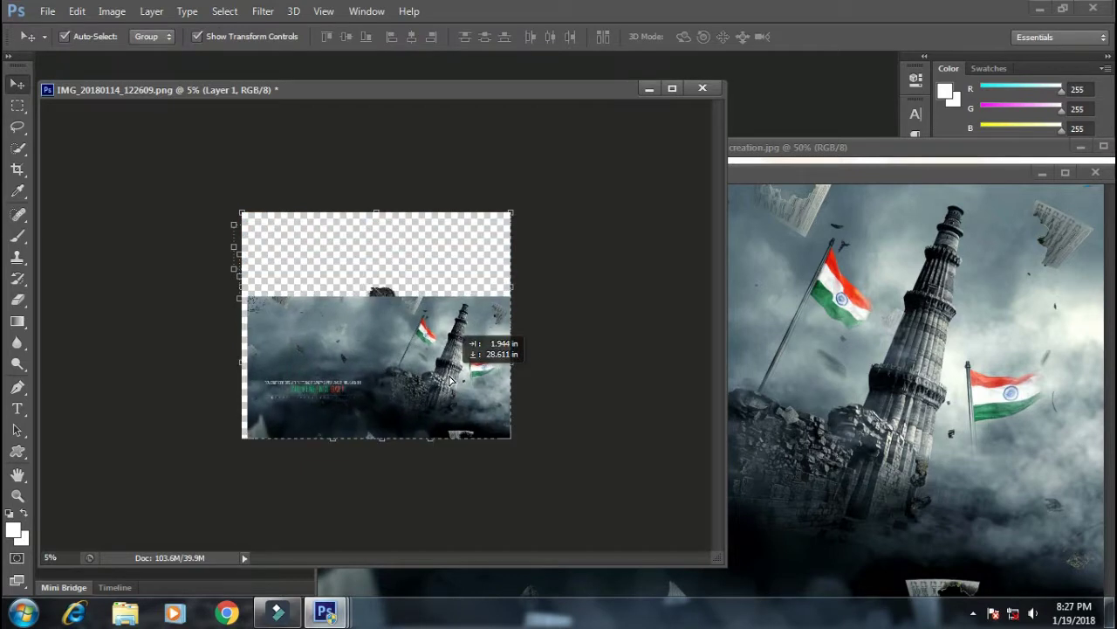
click(1041, 175)
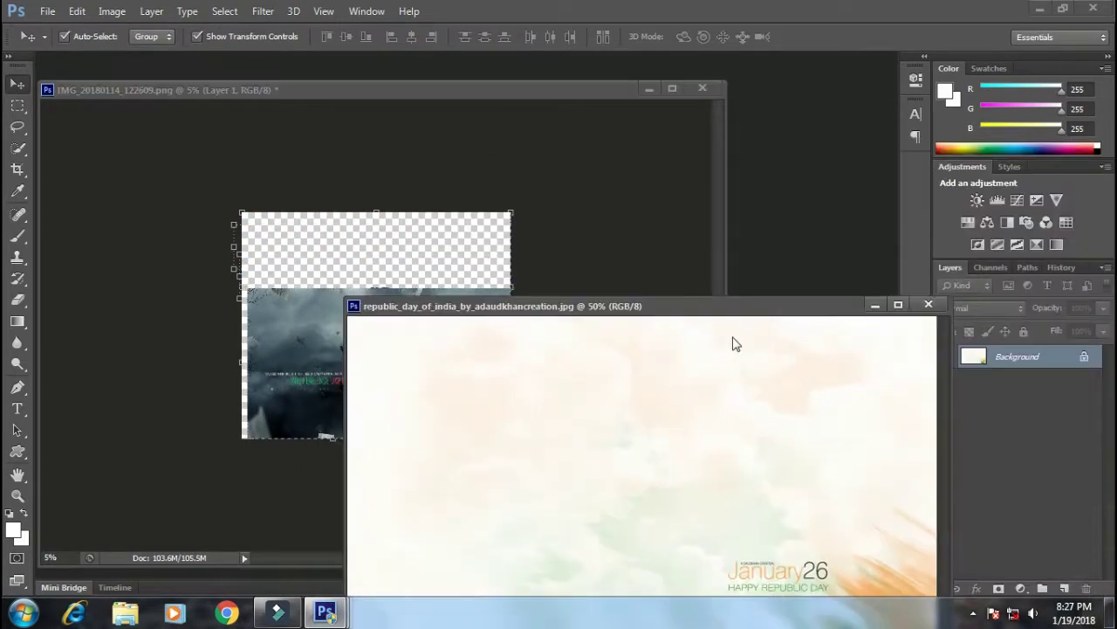
drag(975, 363, 986, 400)
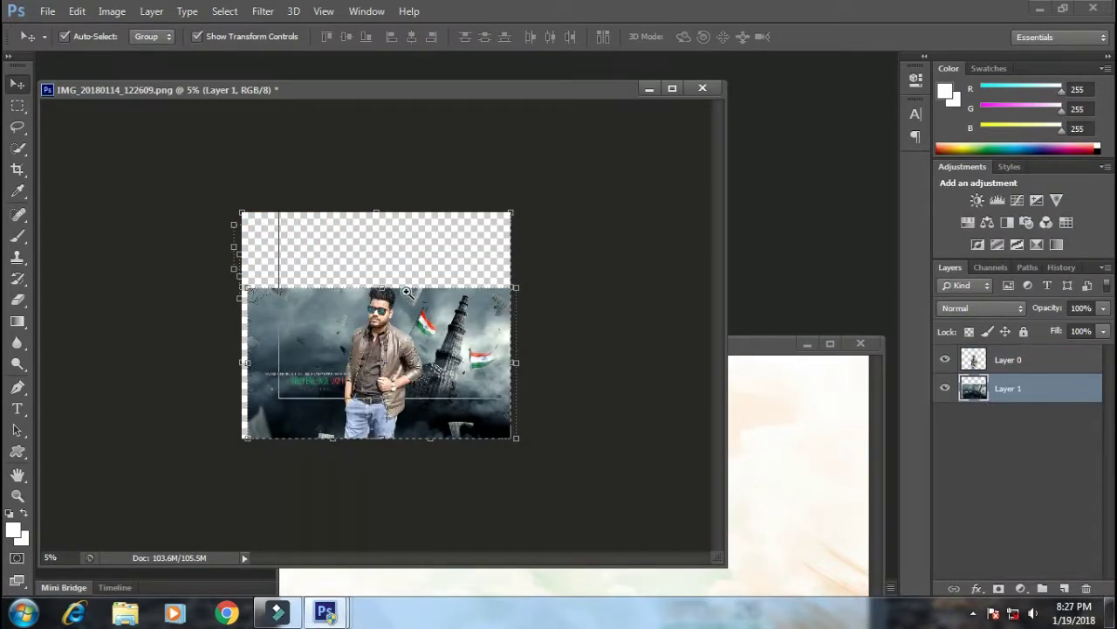
Step: Reposition the background and stretch it taller above the man
key(ctrl+plus)
key(ctrl+plus)
mouse_move(434, 293)
mouse_down()
mouse_move(420, 331)
mouse_move(430, 322)
mouse_up()
drag(385, 262, 385, 194)
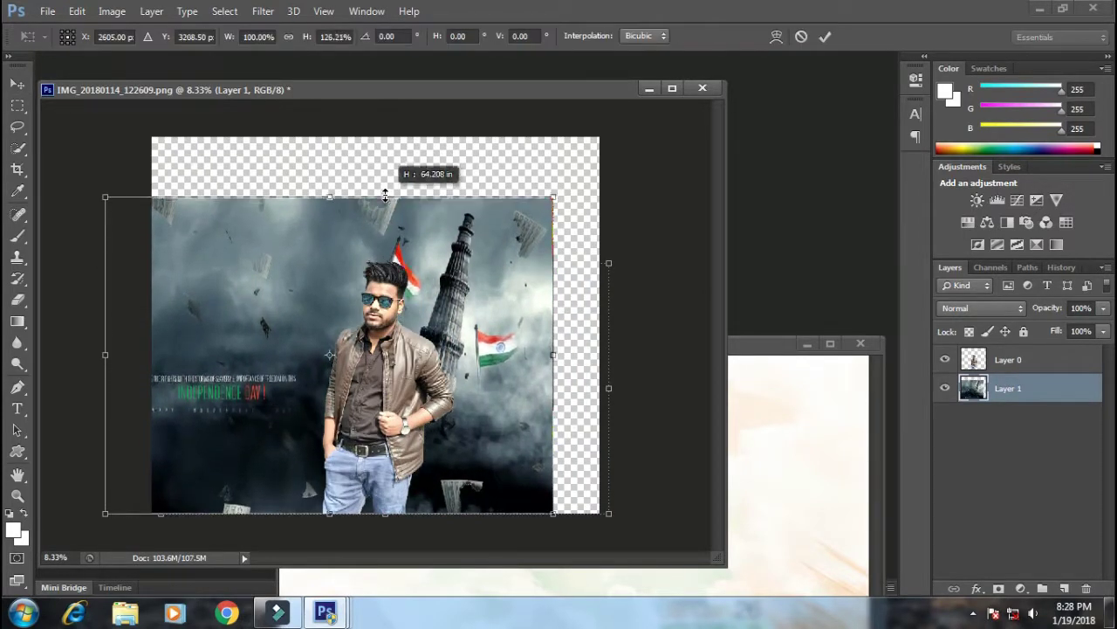
drag(554, 513, 573, 499)
mouse_move(489, 454)
mouse_down()
mouse_move(513, 481)
mouse_move(502, 485)
mouse_up()
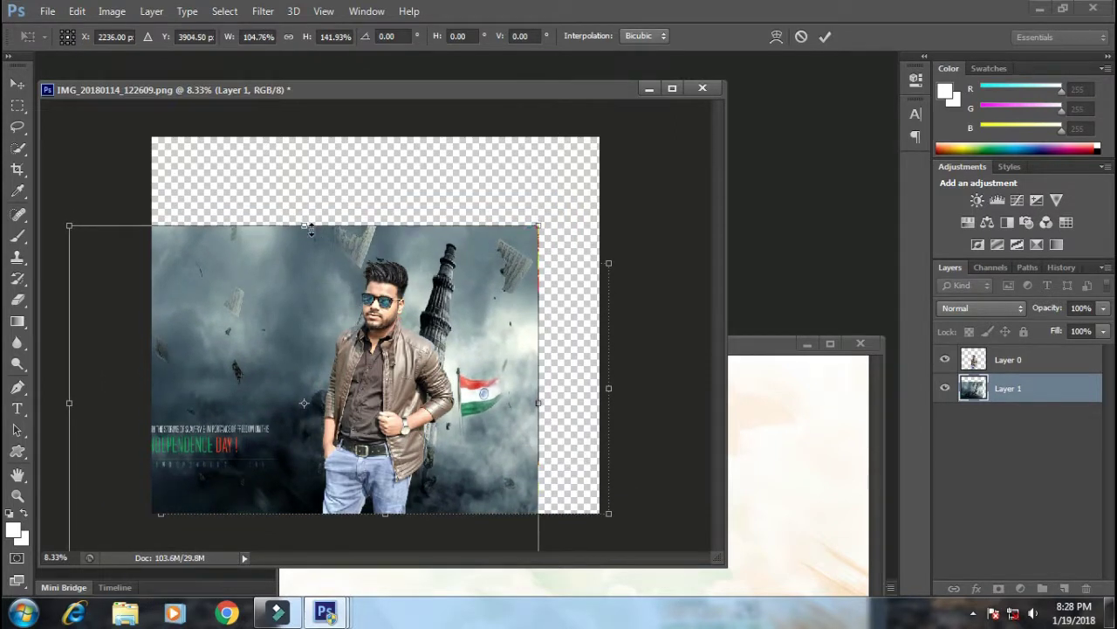
drag(310, 227, 310, 196)
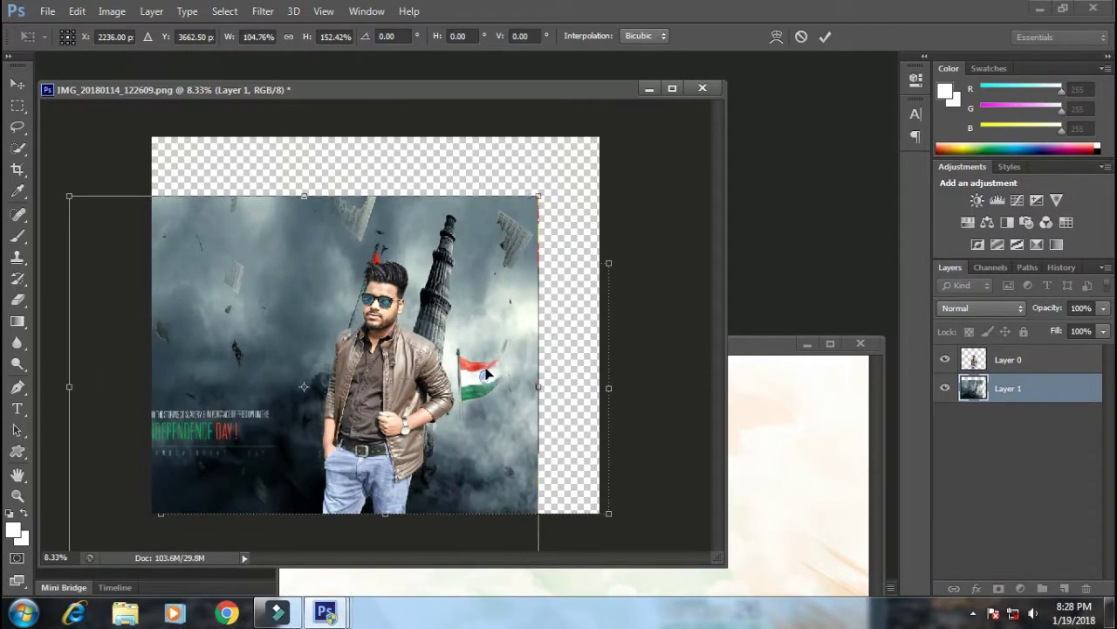
key(Return)
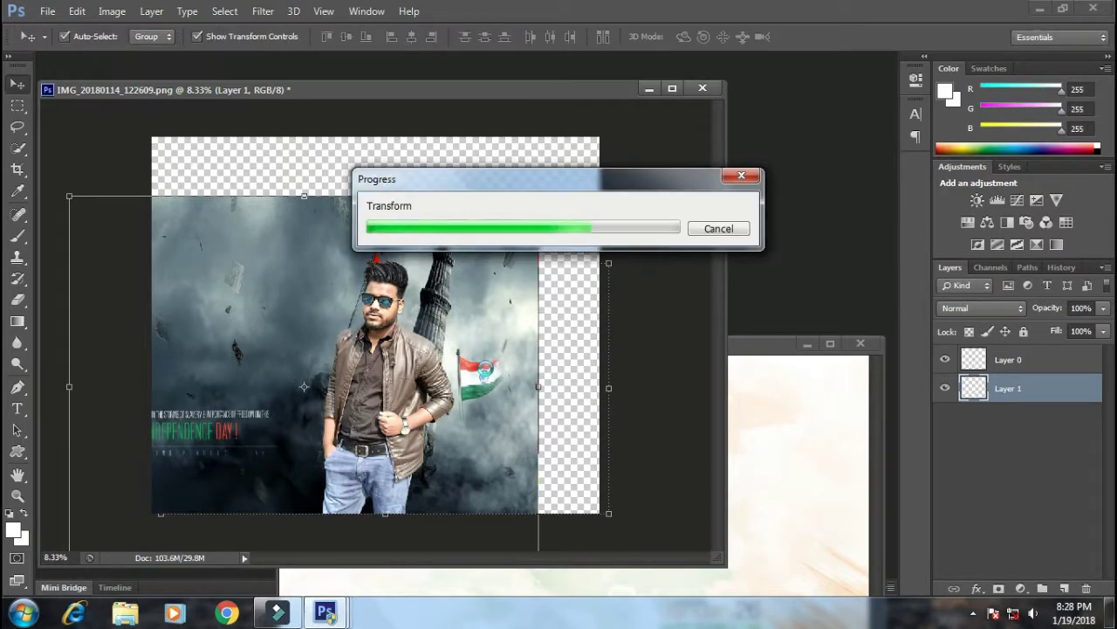
Step: Inspect the composite closely, then nudge the background down and scale it up to cover the canvas
key(ctrl+plus)
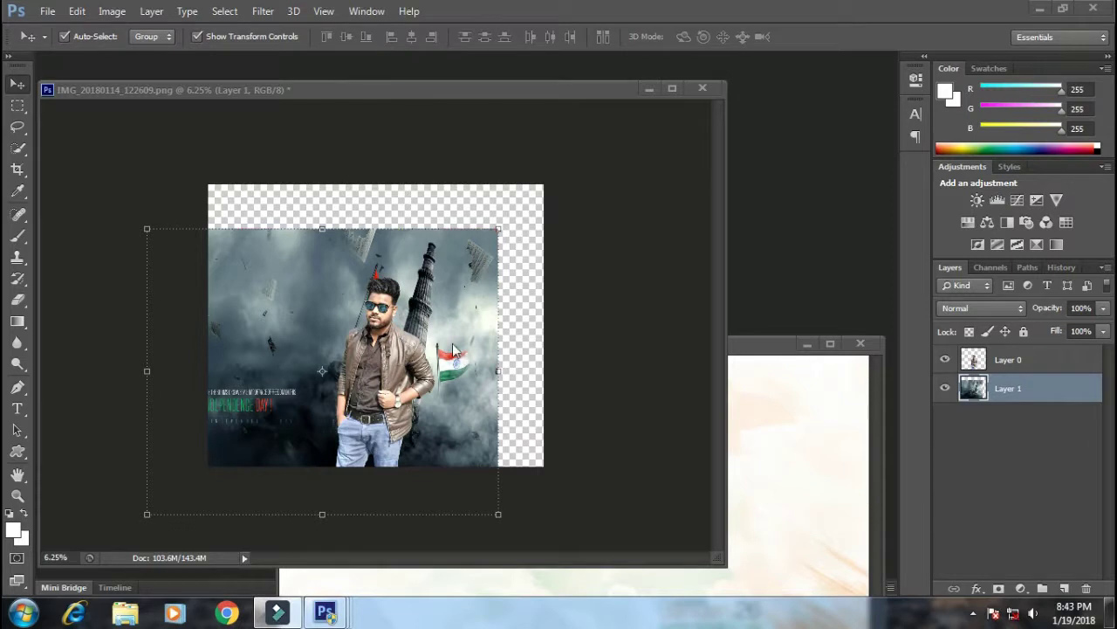
key(ctrl+plus)
key(ctrl+plus)
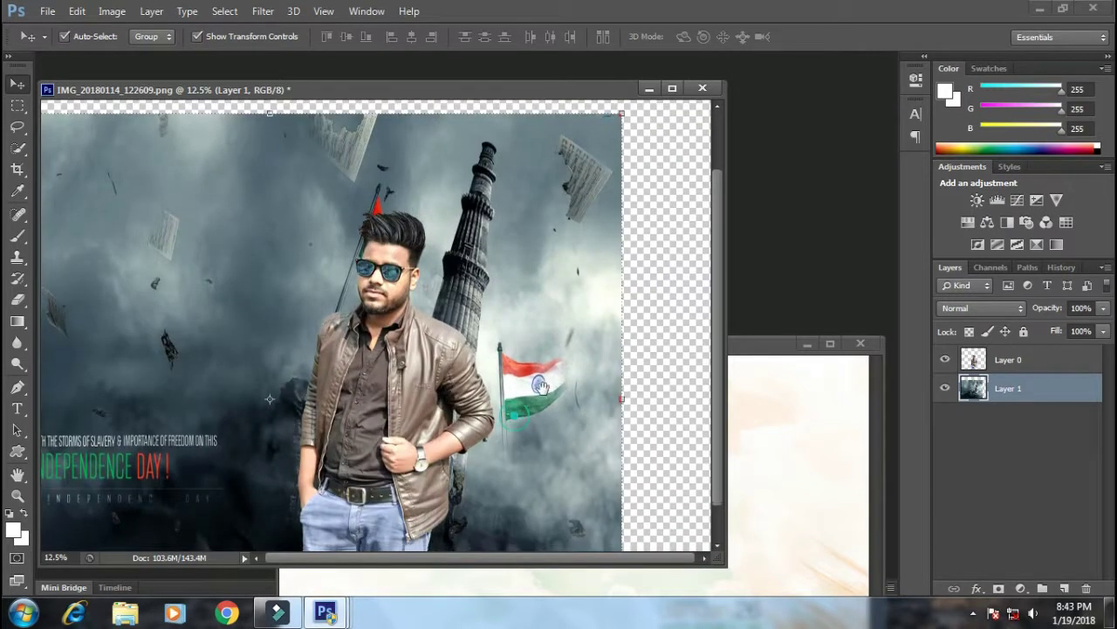
drag(540, 385, 543, 338)
key(ctrl+minus)
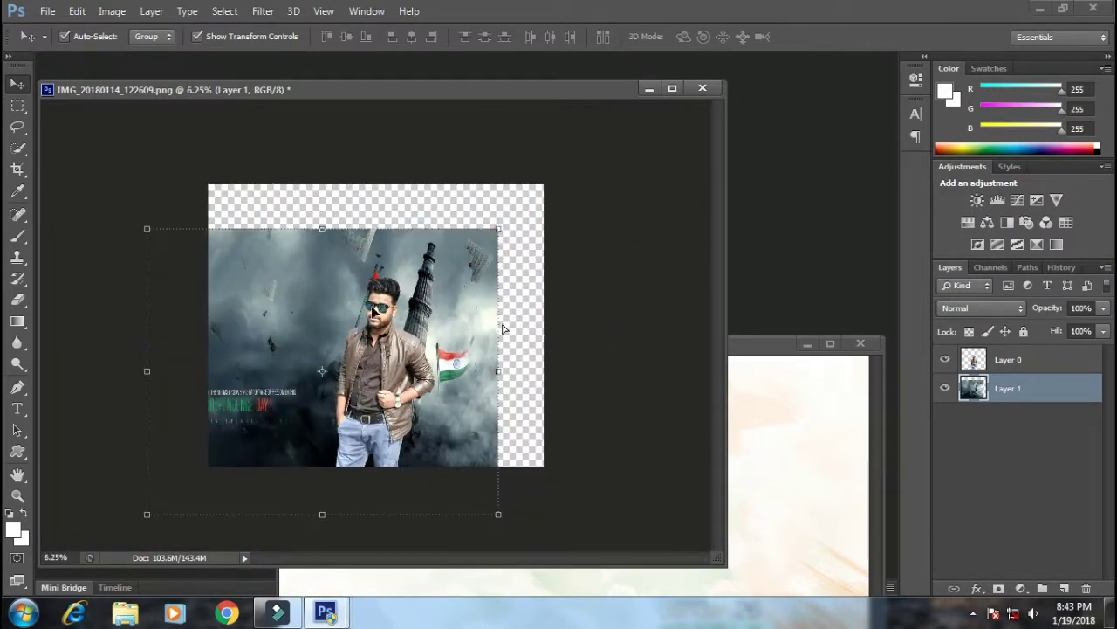
drag(343, 350, 336, 398)
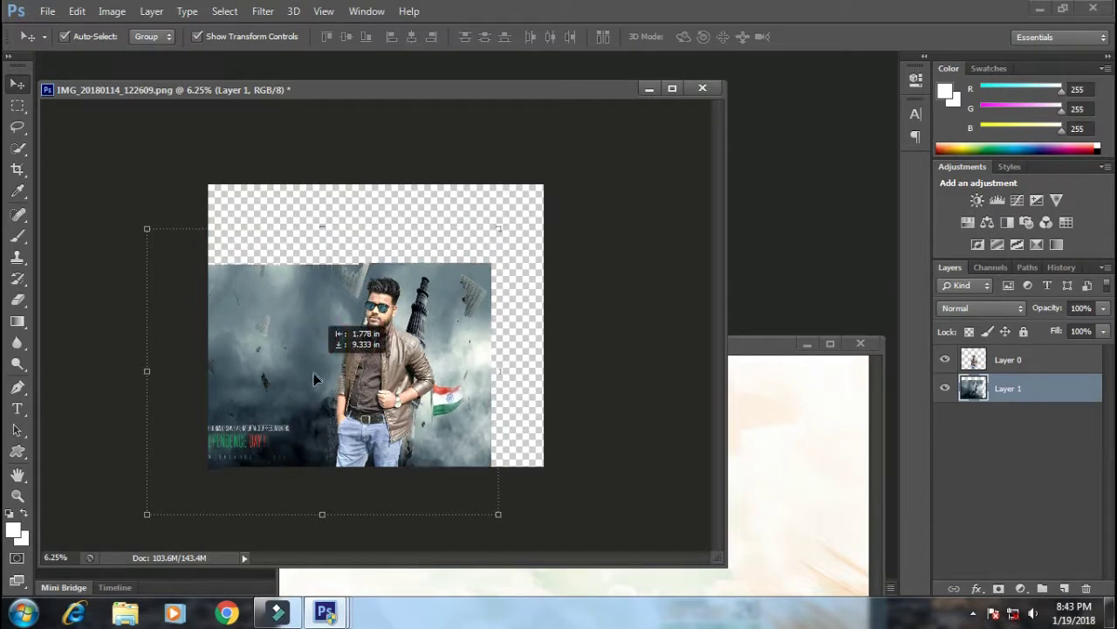
drag(499, 517, 579, 524)
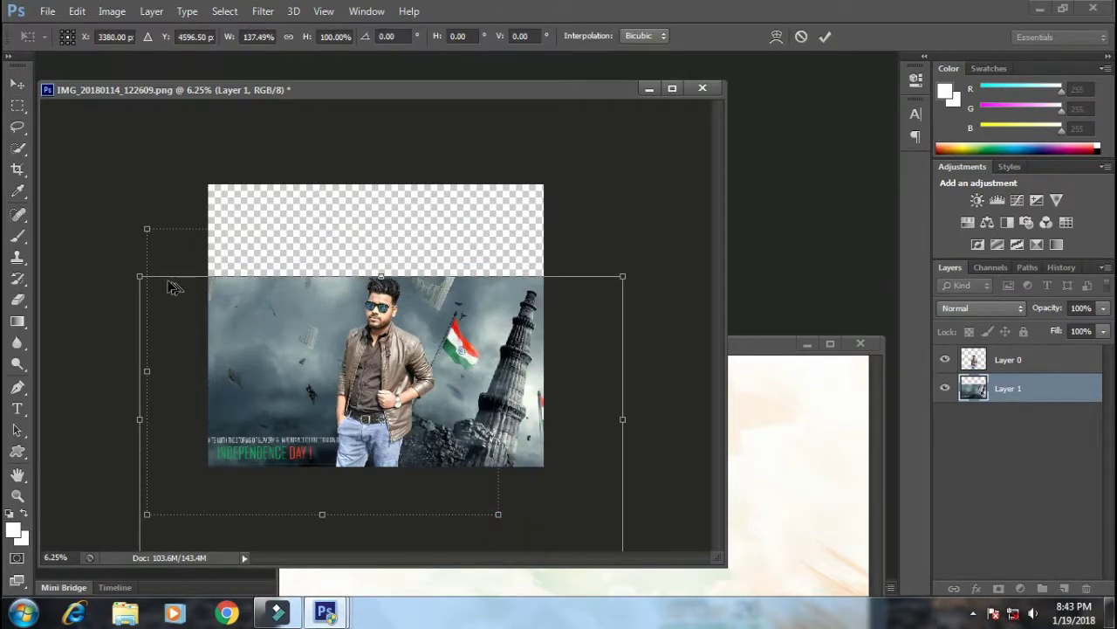
Step: Enlarge the background, rotate it about -15°, and skew its top-right corner over the gaps
drag(137, 274, 41, 170)
mouse_move(469, 310)
mouse_down()
mouse_move(432, 328)
mouse_move(489, 175)
mouse_move(449, 131)
mouse_up()
mouse_move(454, 247)
mouse_down()
mouse_move(444, 278)
mouse_move(406, 313)
mouse_up()
mouse_move(467, 188)
mouse_down()
mouse_move(467, 215)
mouse_move(567, 118)
mouse_up()
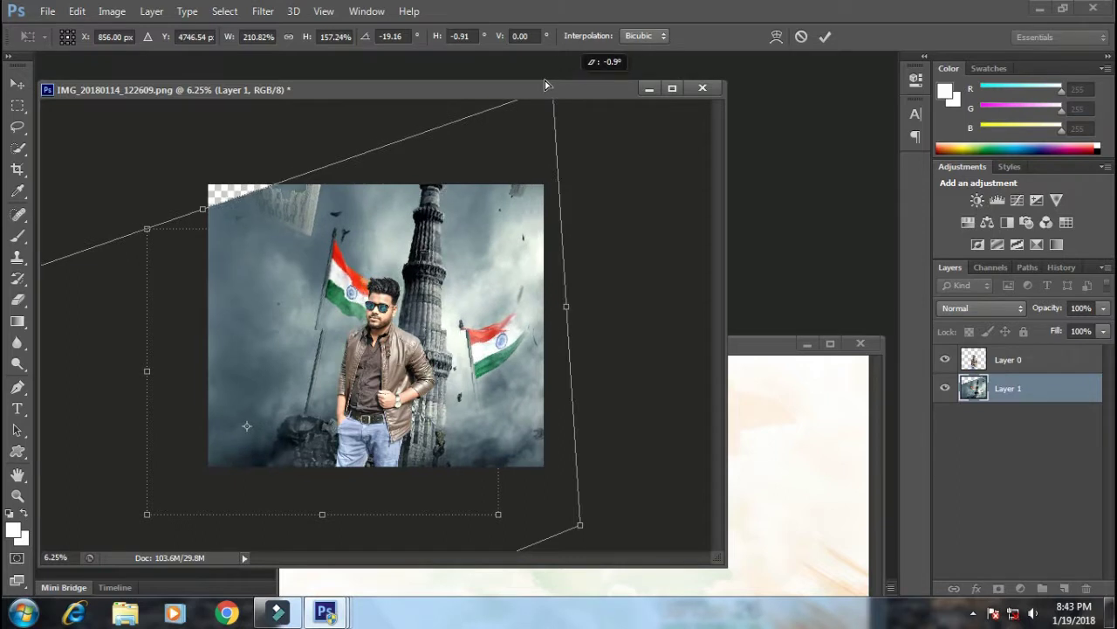
drag(568, 116, 535, 81)
double_click(454, 246)
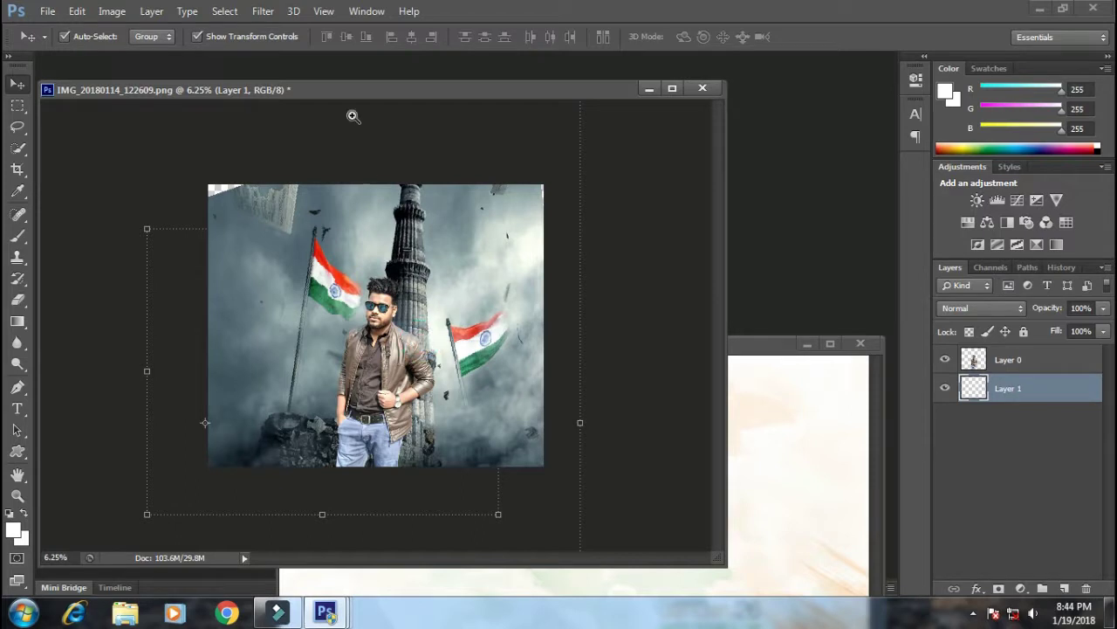
Step: Nudge the Qutub Minar background down and to the right behind the man
scroll(332, 509, up, 2)
scroll(332, 509, up, 3)
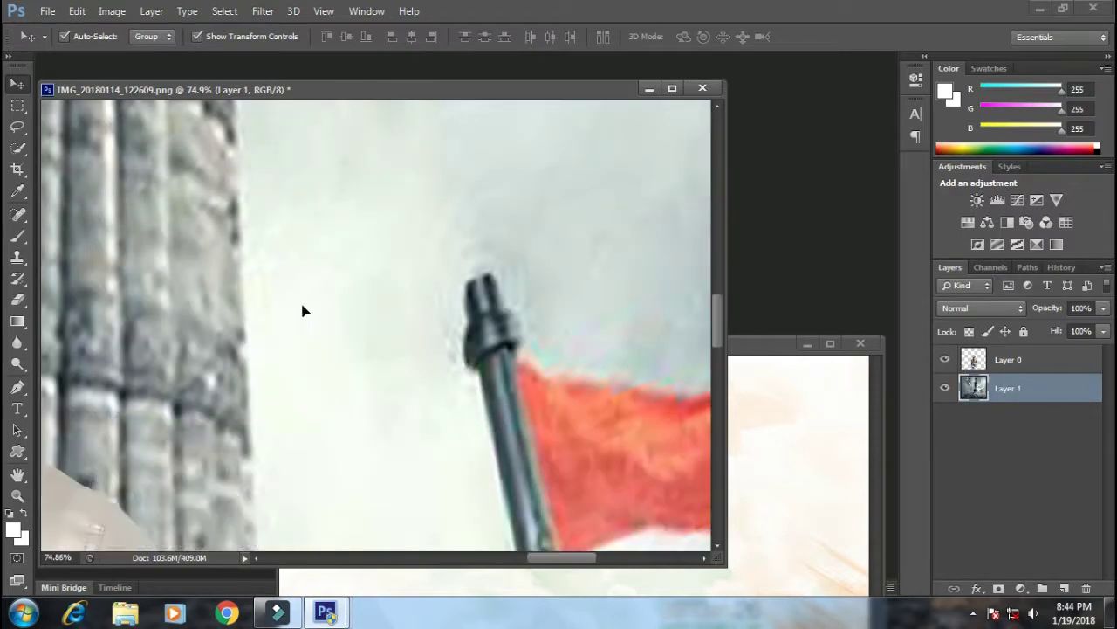
scroll(302, 309, down, 1)
scroll(302, 309, down, 1)
scroll(303, 310, down, 2)
scroll(349, 323, down, 1)
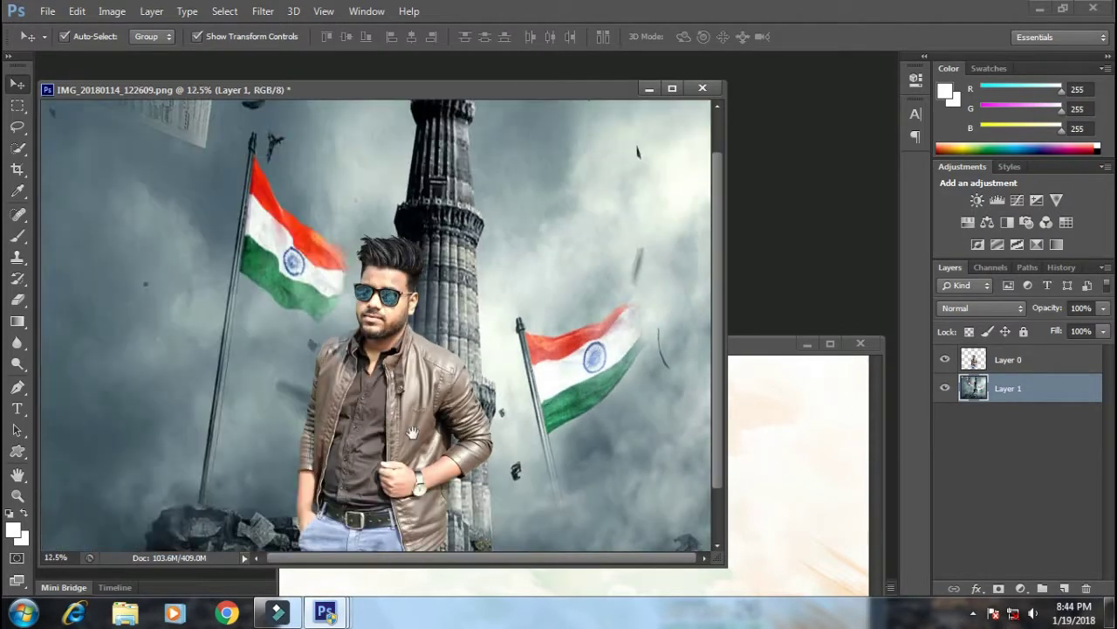
scroll(583, 345, up, 2)
scroll(582, 345, down, 3)
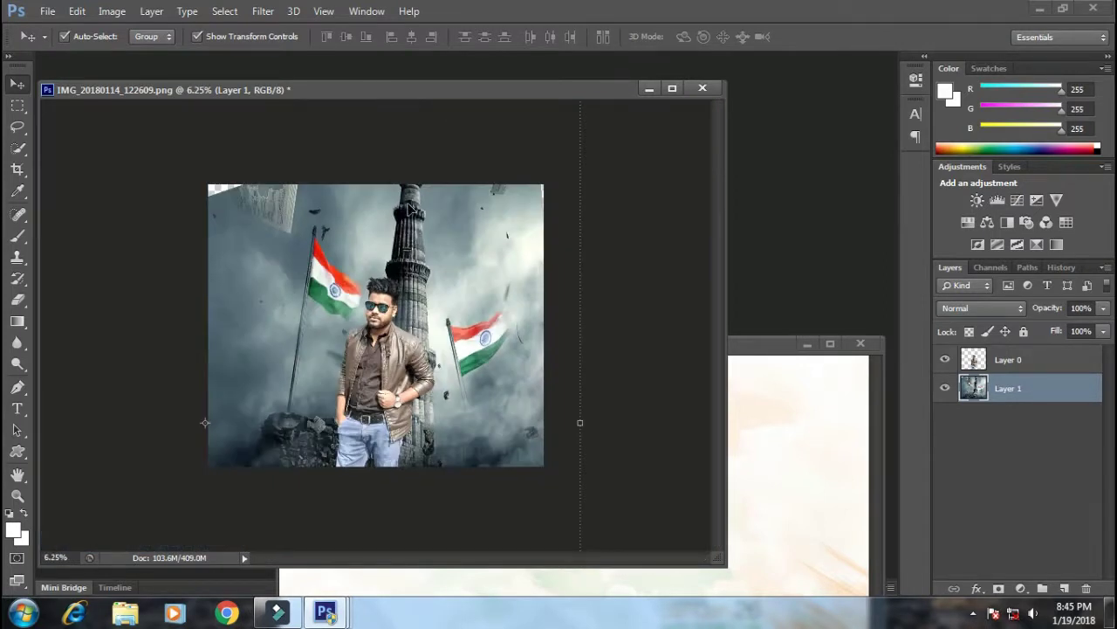
scroll(127, 273, up, 1)
drag(476, 298, 456, 363)
drag(439, 251, 467, 261)
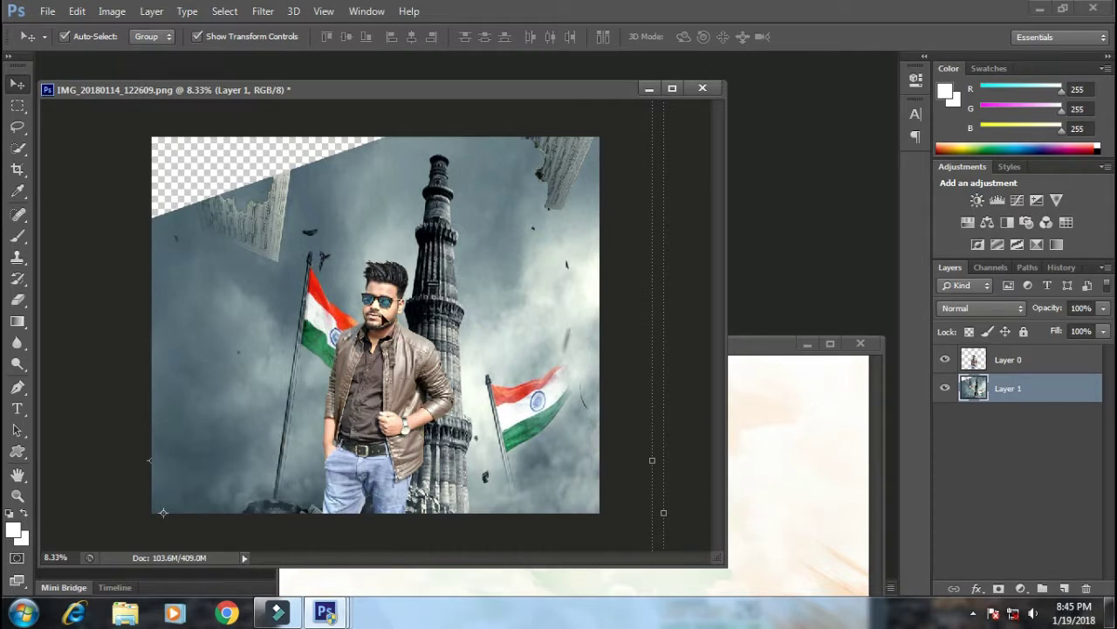
scroll(380, 445, up, 1)
scroll(380, 446, up, 1)
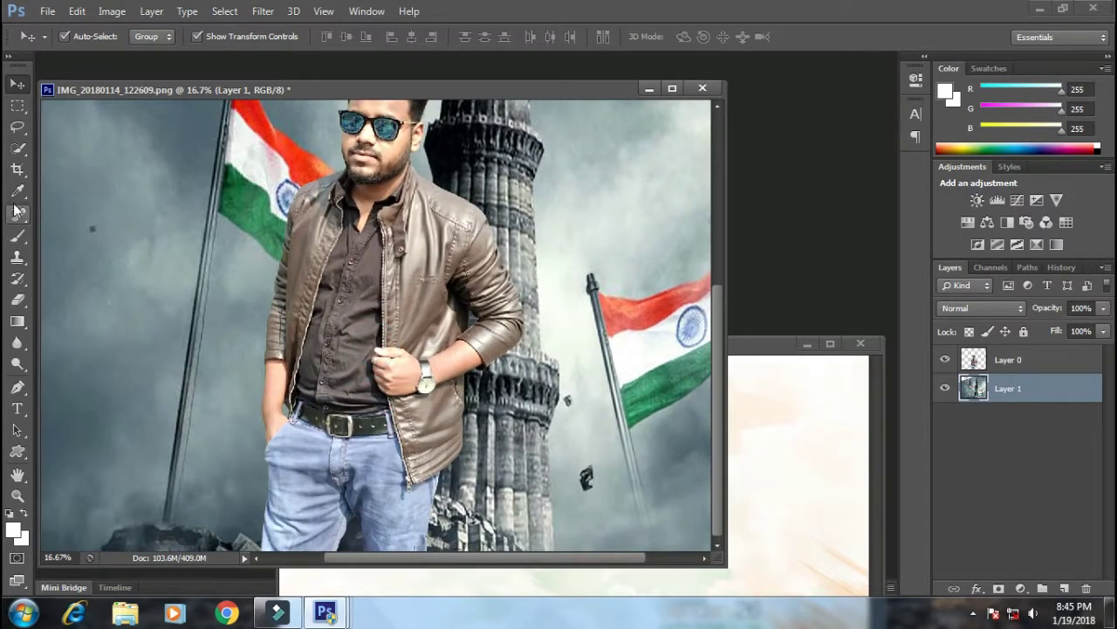
Step: Make Layer 0 active and revert History to the Move step, undoing the stray selection
click(1008, 359)
click(1062, 267)
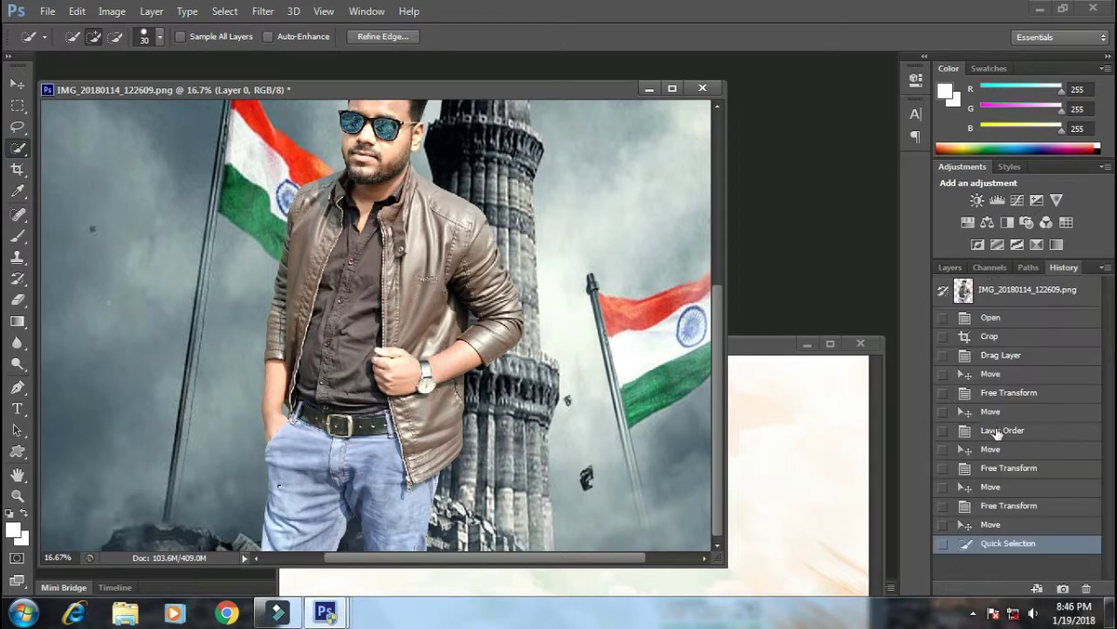
click(981, 523)
click(950, 268)
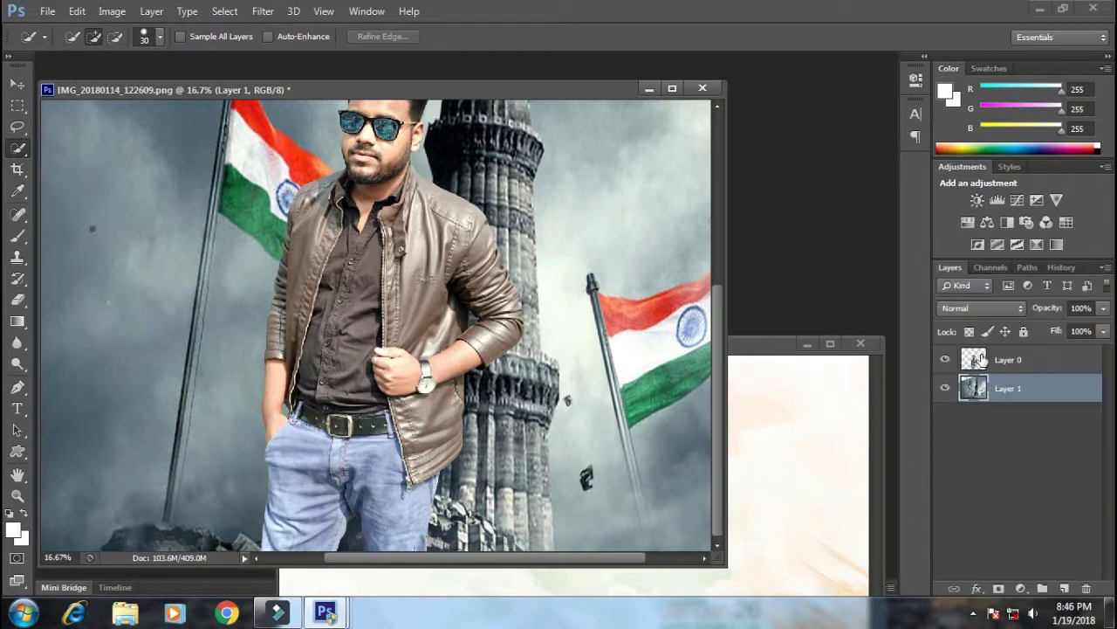
scroll(300, 490, up, 2)
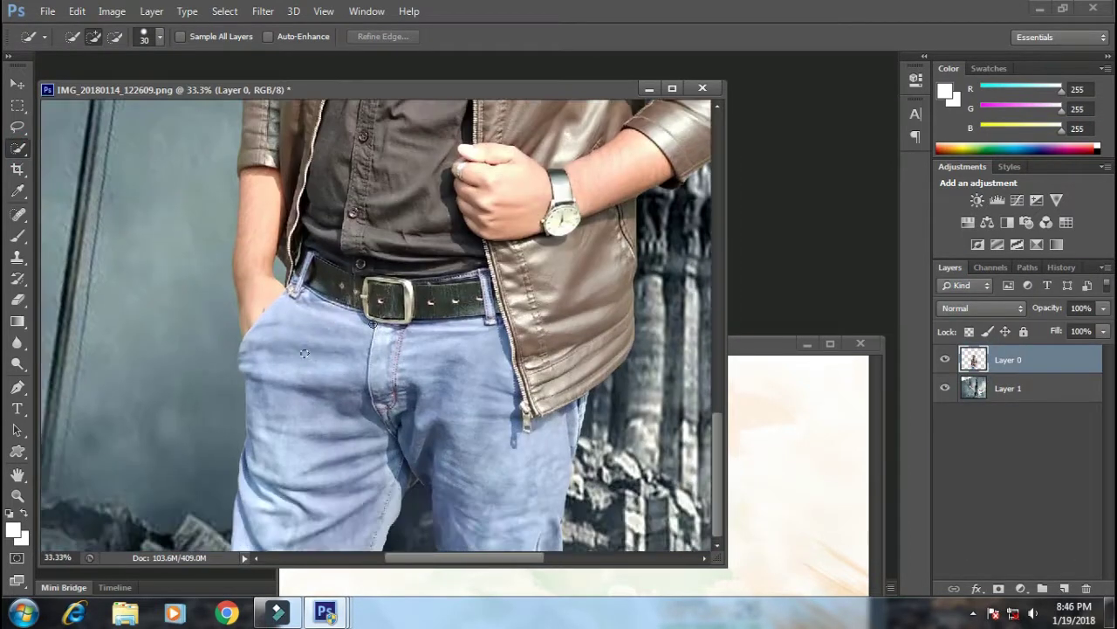
Step: Quick-select both legs of the man's jeans up to the belt
drag(315, 452, 301, 507)
drag(402, 456, 380, 516)
drag(503, 477, 443, 366)
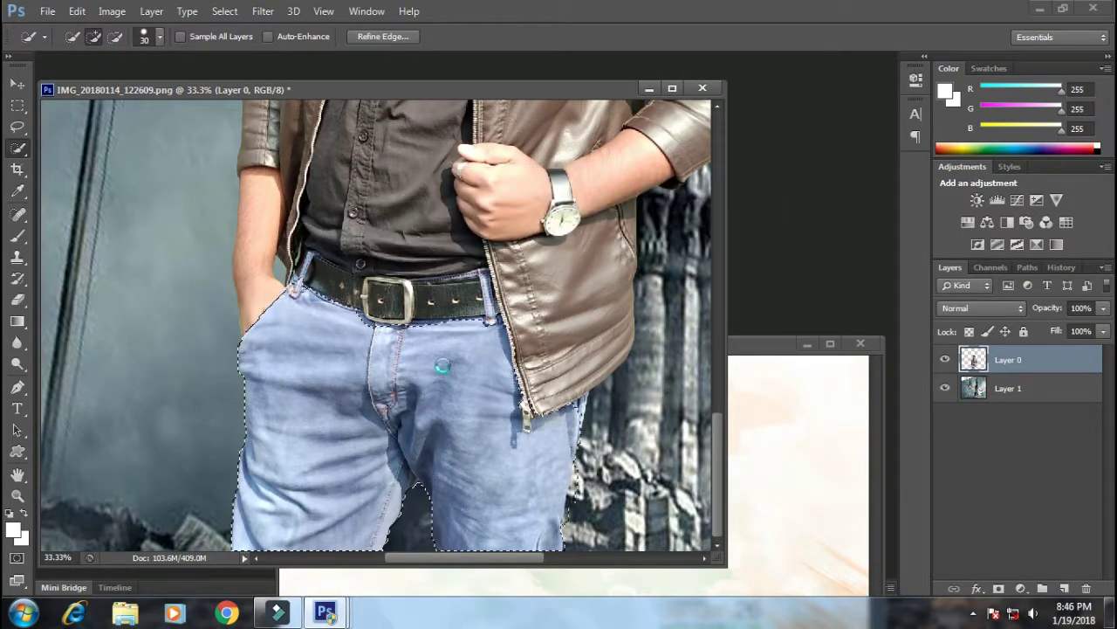
scroll(431, 330, up, 3)
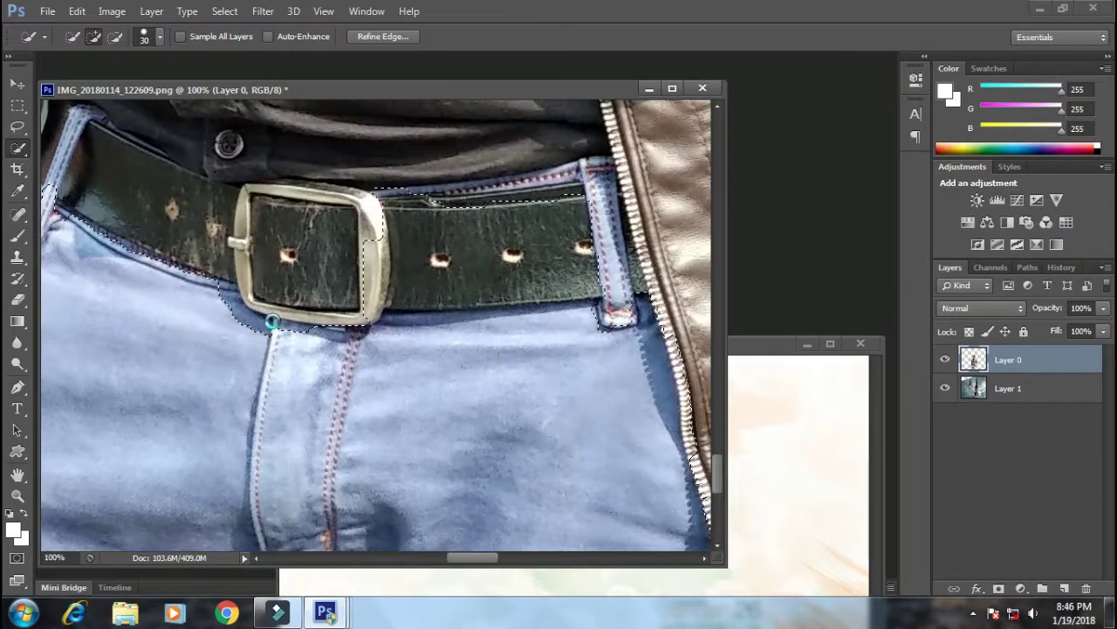
scroll(433, 387, down, 3)
scroll(537, 393, up, 3)
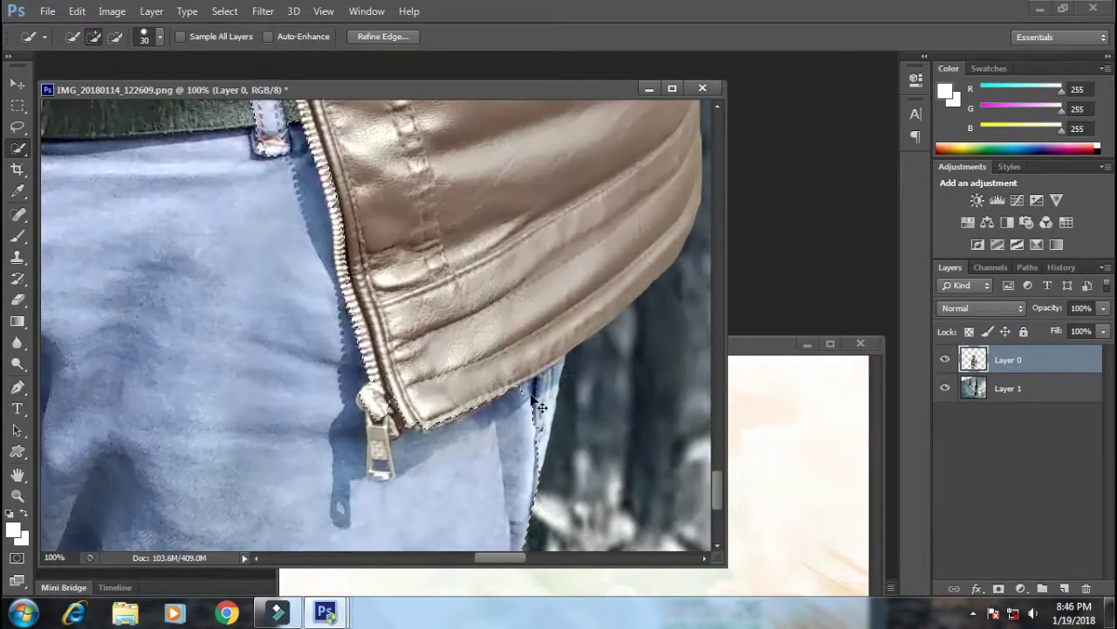
scroll(538, 399, down, 4)
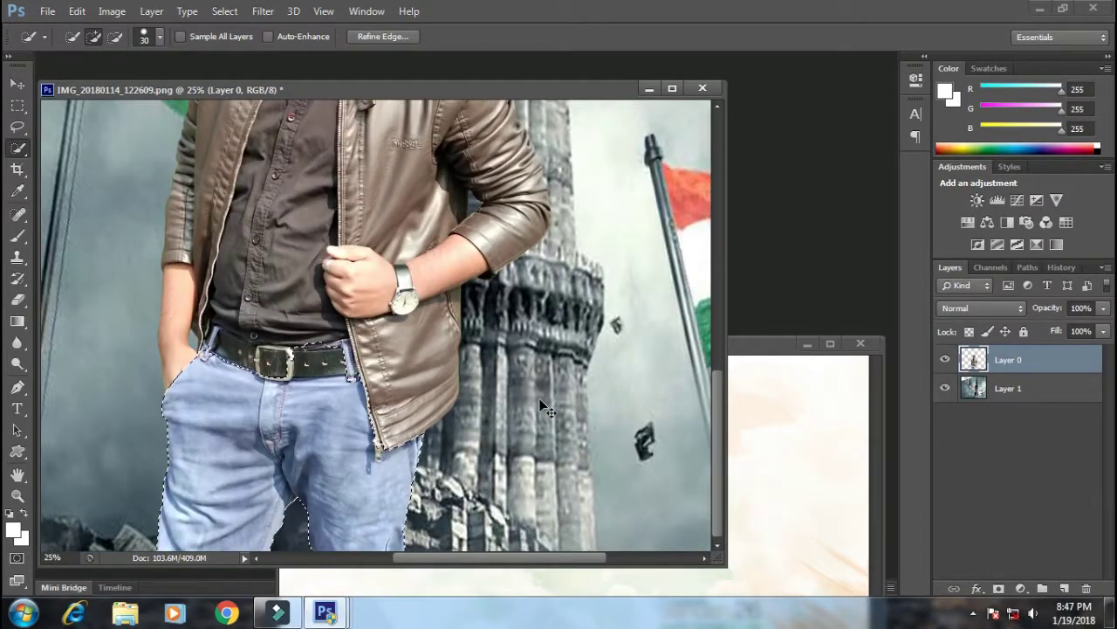
Step: Bend the Curves line down to deepen the jeans' blue, then reach for the Filter menu
key(ctrl+m)
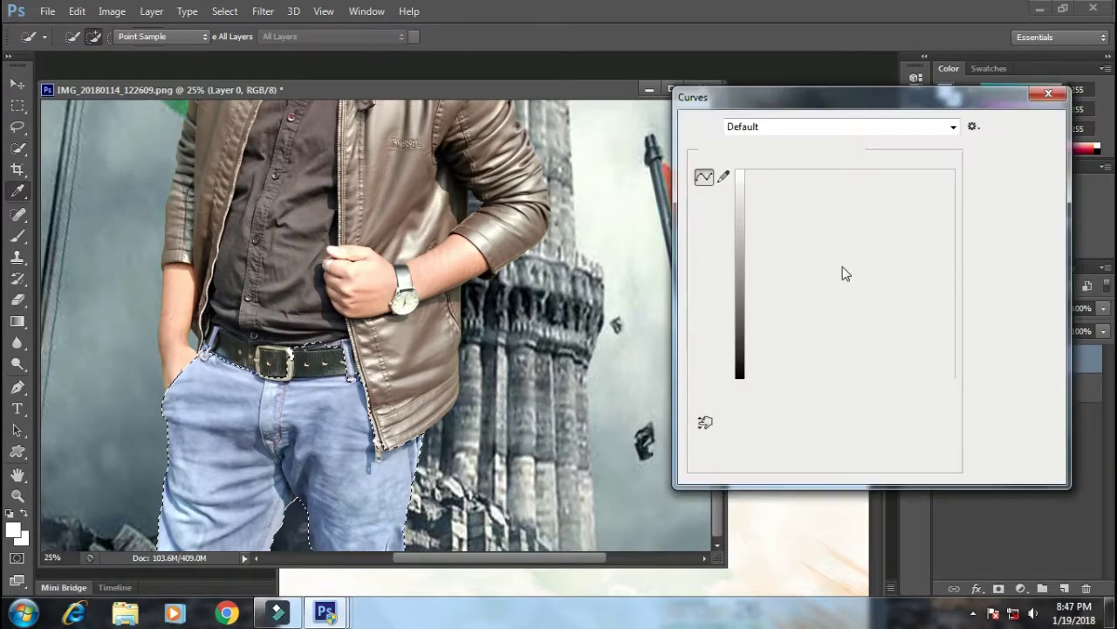
drag(852, 273, 868, 323)
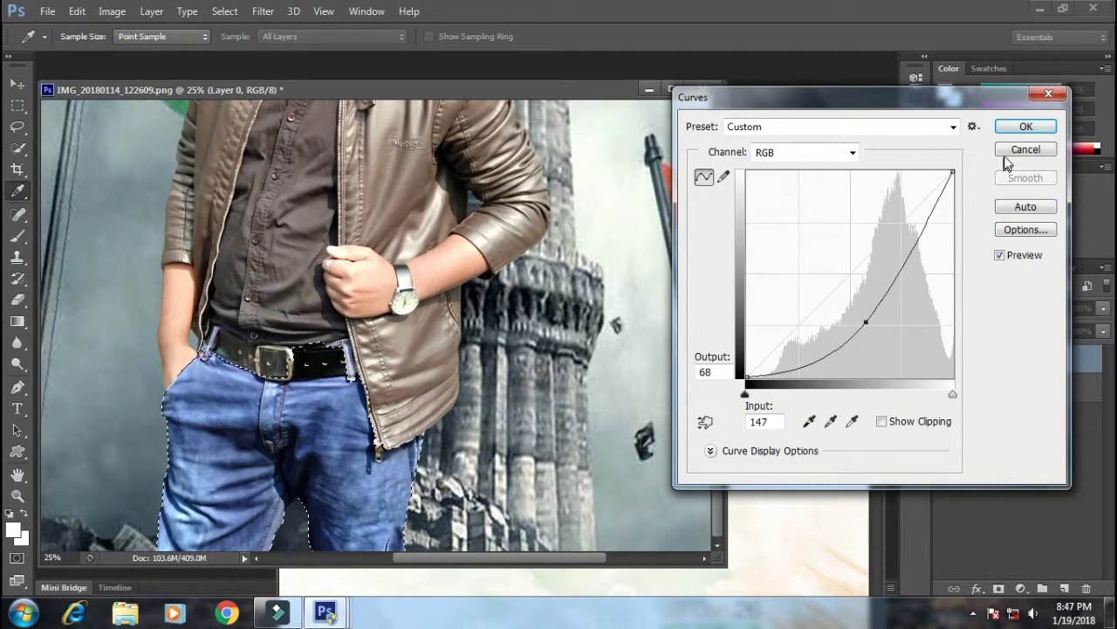
click(1054, 132)
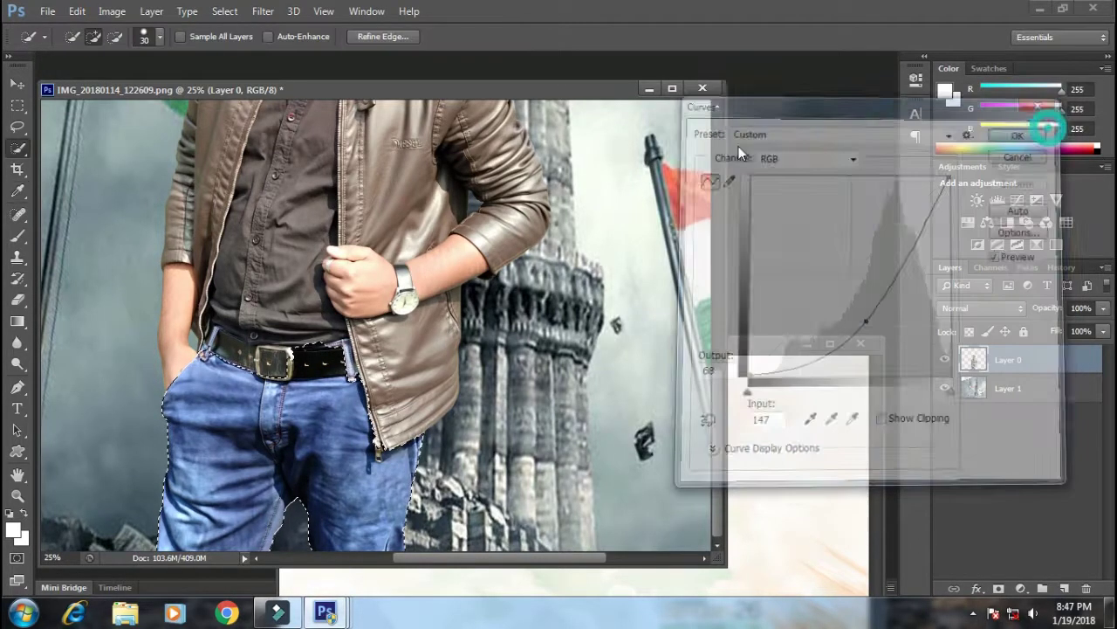
click(263, 11)
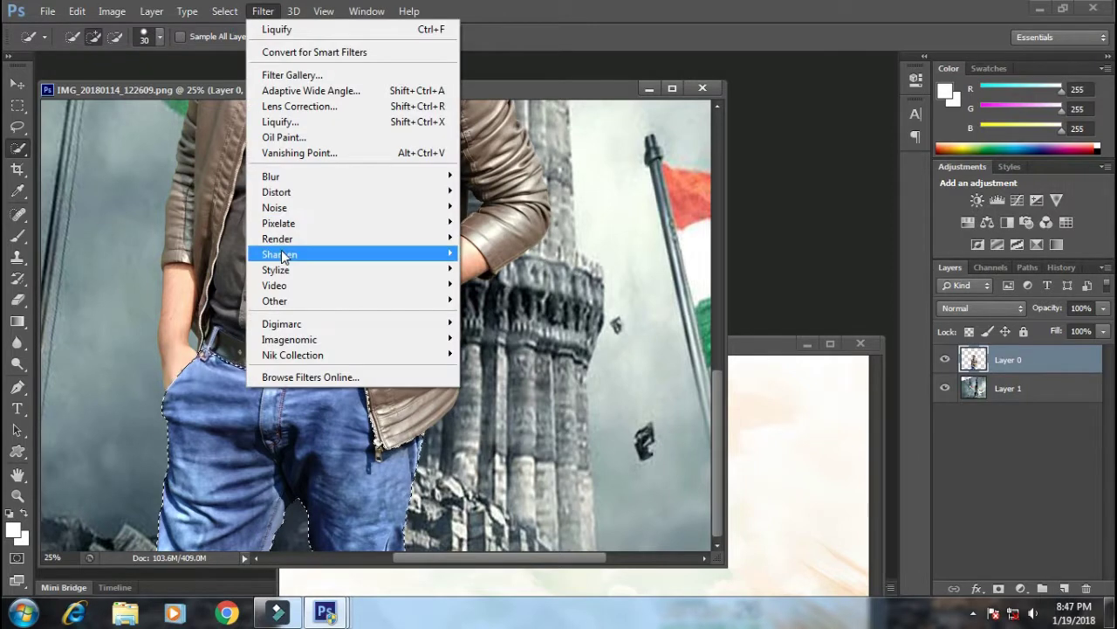
Step: Apply Smart Sharpen to the jeans at Amount 104% and Radius 17.8 px
mouse_move(279, 254)
click(486, 302)
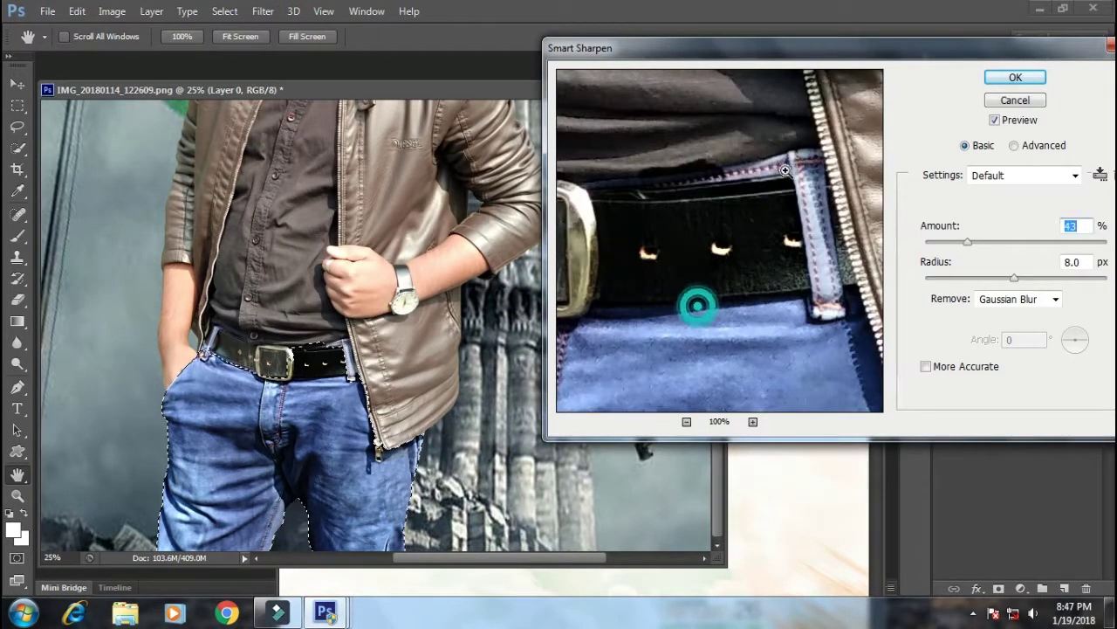
drag(703, 301, 786, 170)
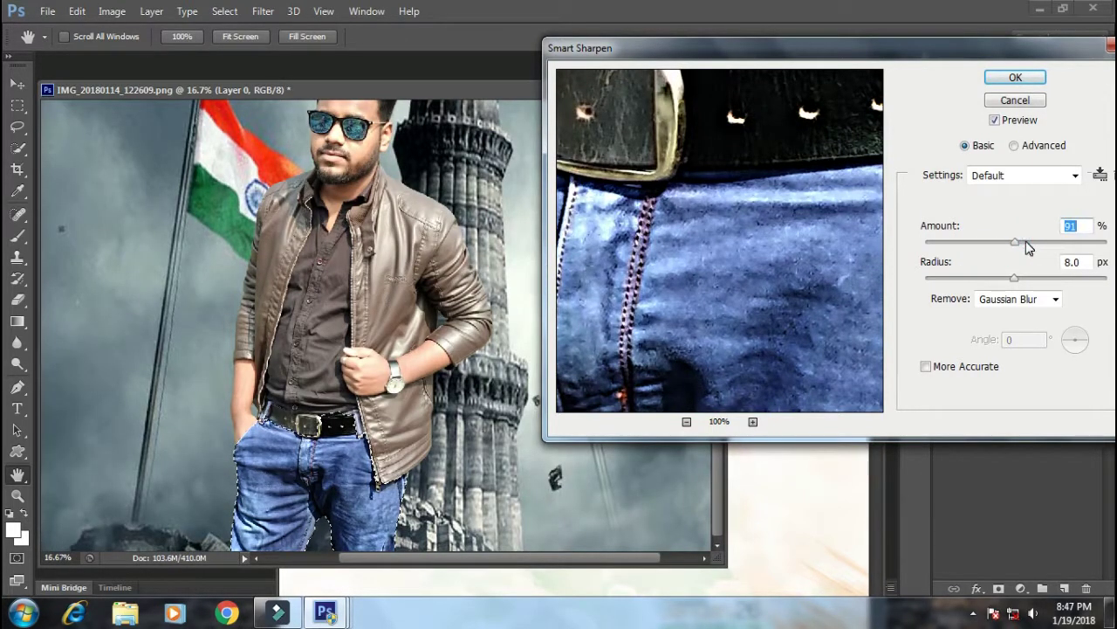
mouse_move(1033, 278)
mouse_down()
mouse_move(1067, 280)
mouse_move(1054, 286)
mouse_up()
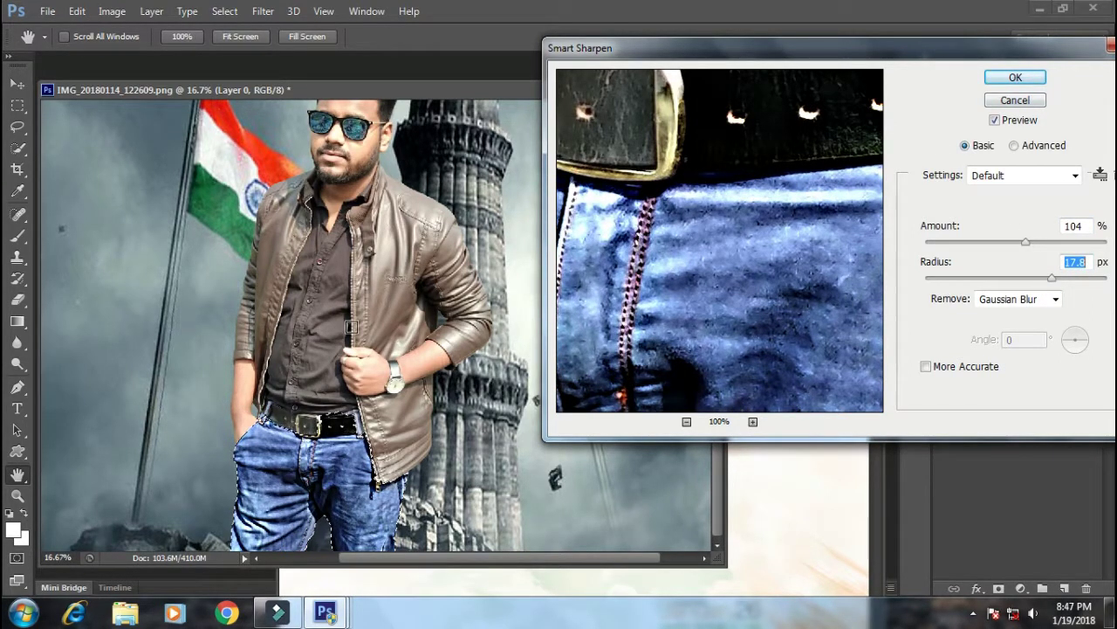
click(1015, 77)
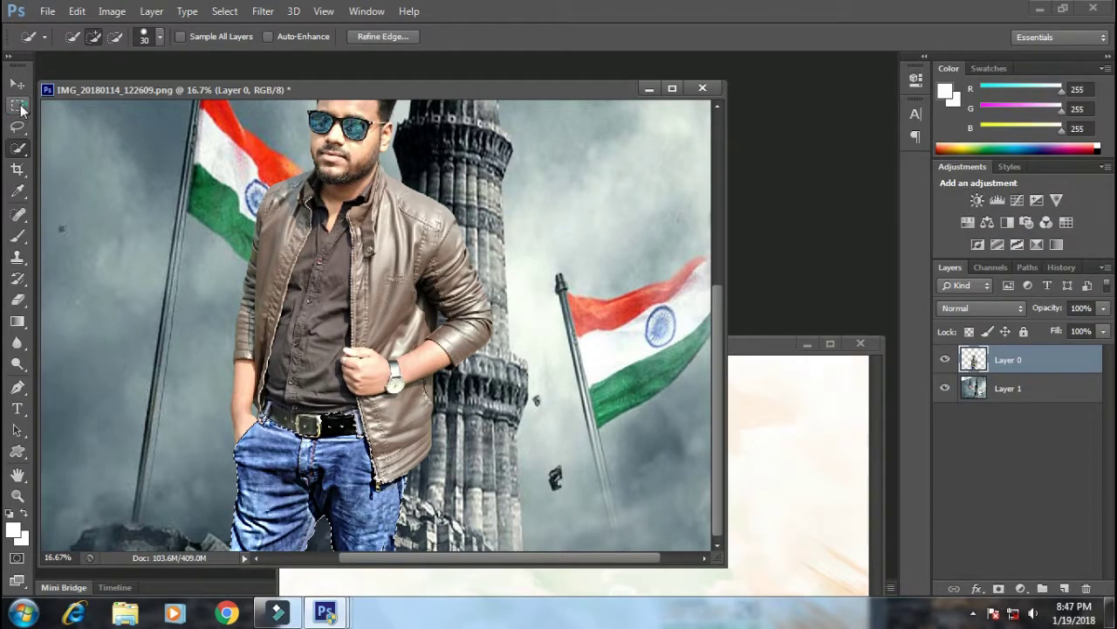
Step: Quick-select the jacket across the right shoulder, forearm and sleeve near the watch
click(18, 105)
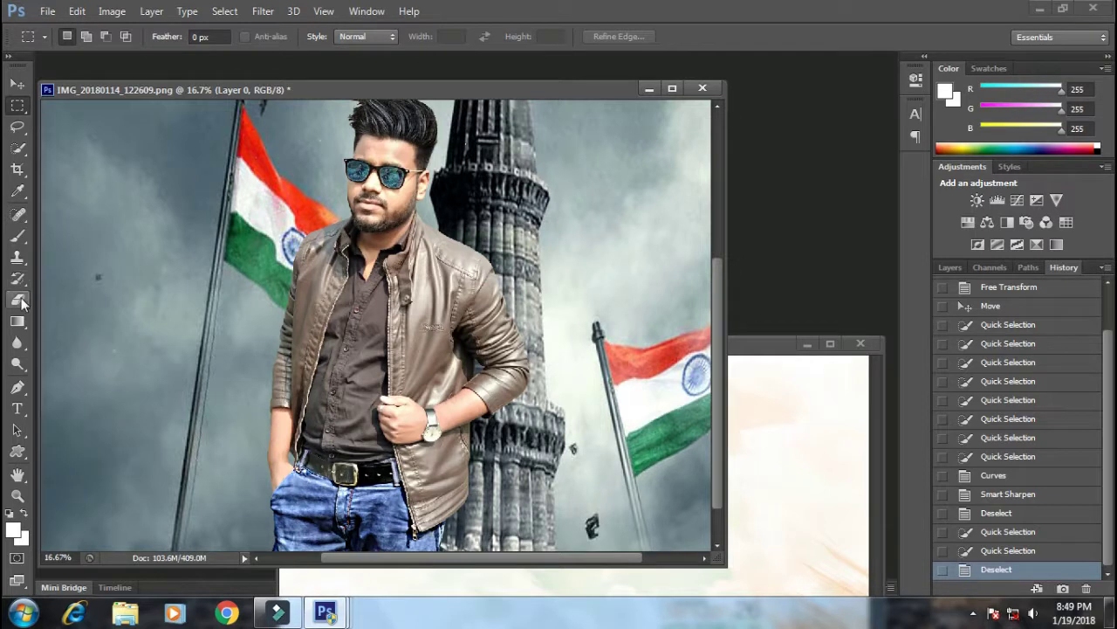
click(19, 148)
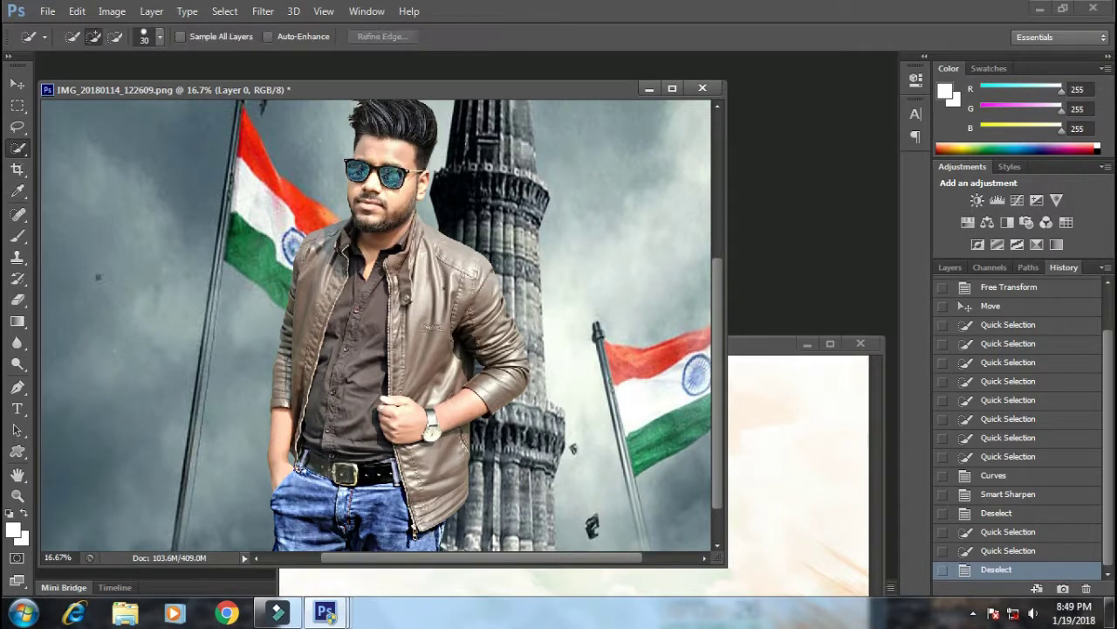
click(425, 273)
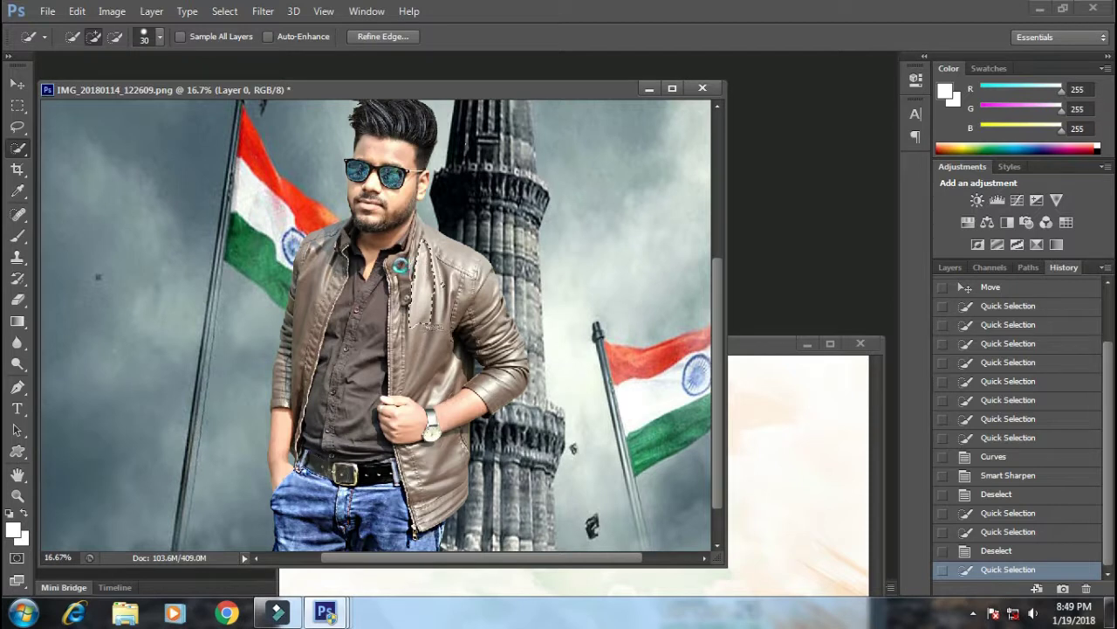
click(399, 266)
scroll(399, 266, up, 1)
drag(455, 259, 540, 328)
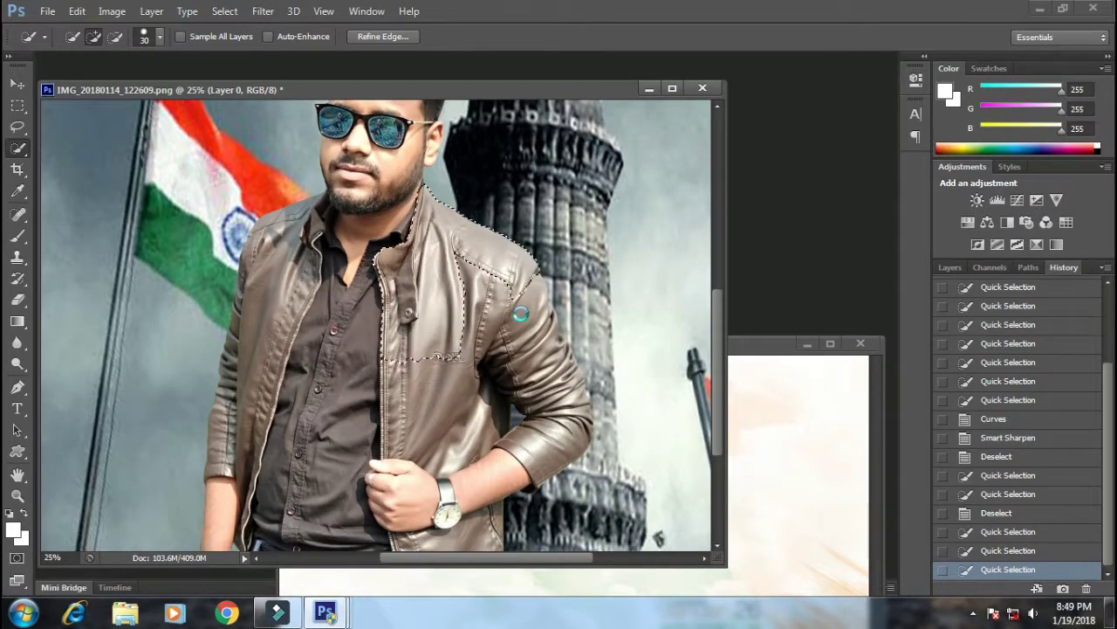
drag(548, 439, 515, 472)
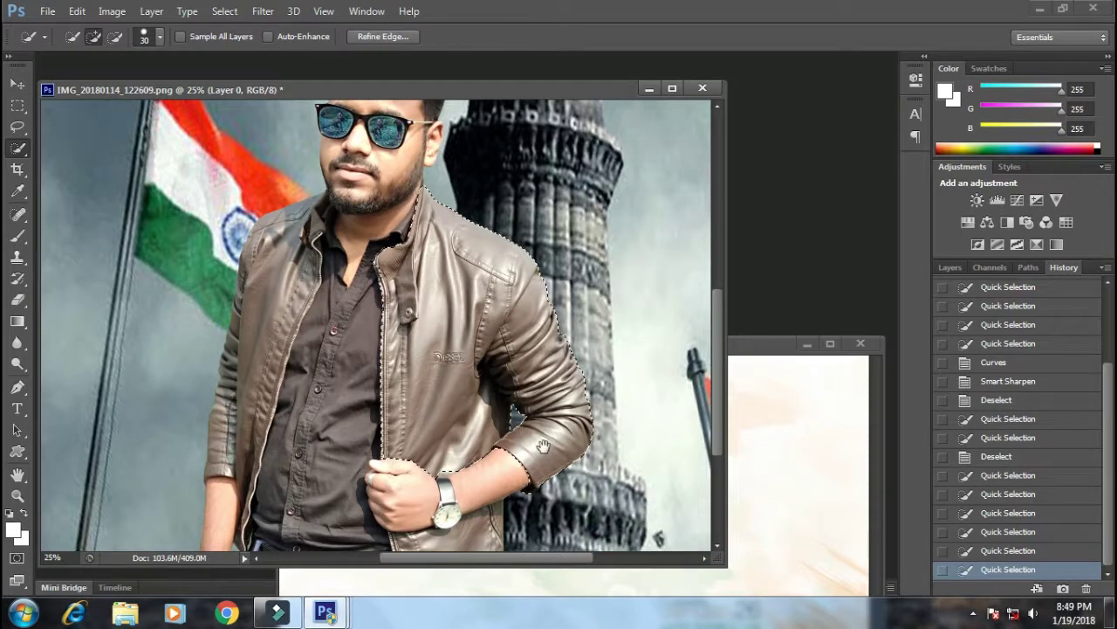
scroll(489, 393, down, 3)
click(441, 404)
drag(475, 357, 478, 310)
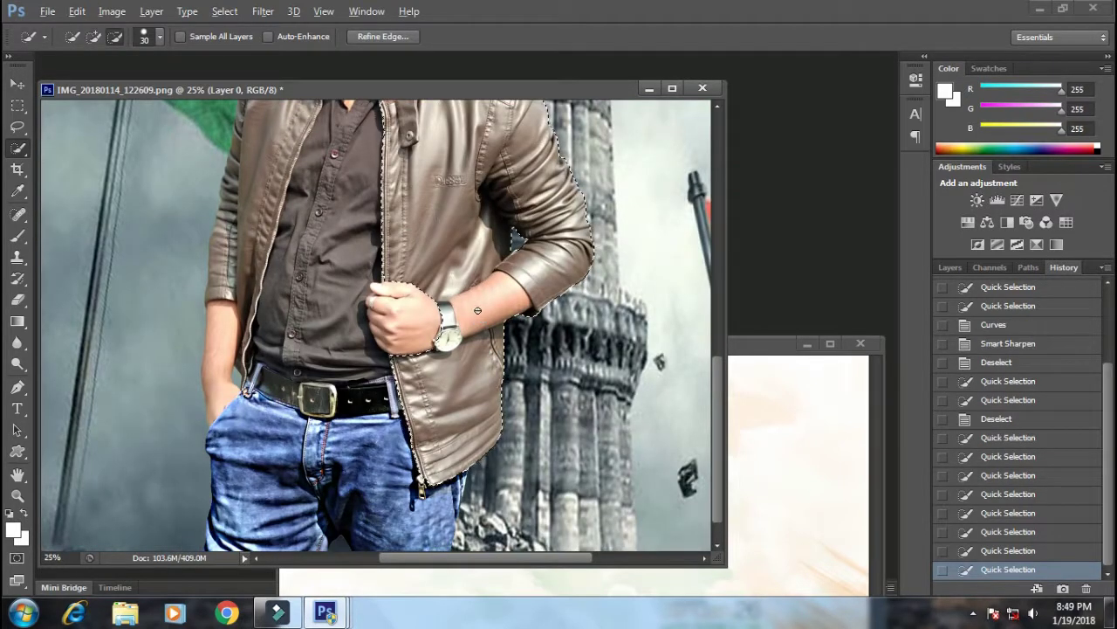
click(512, 297)
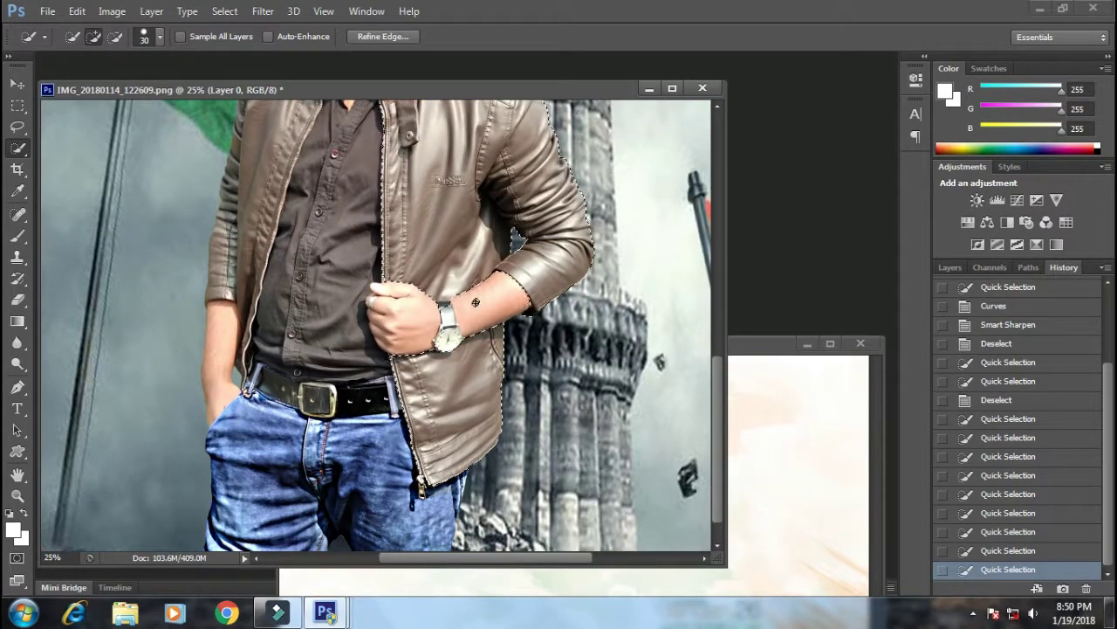
click(434, 330)
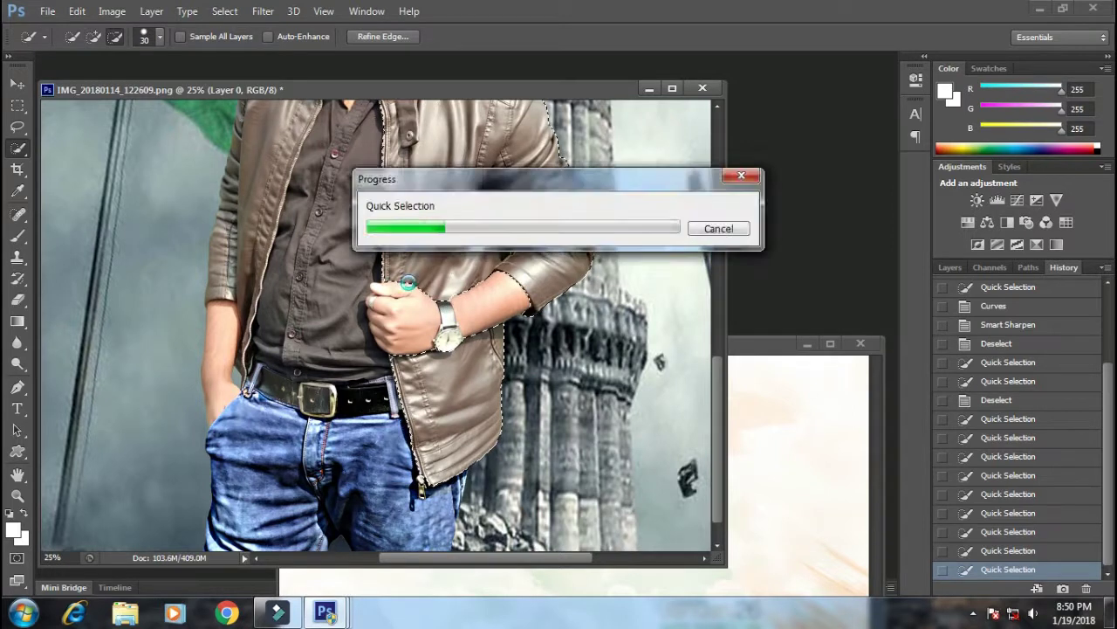
Step: Add the jacket's left side and cuff, then preview Curves darkening at Input 153, Output 71
scroll(427, 333, up, 1)
key(ctrl+plus)
click(411, 215)
click(369, 365)
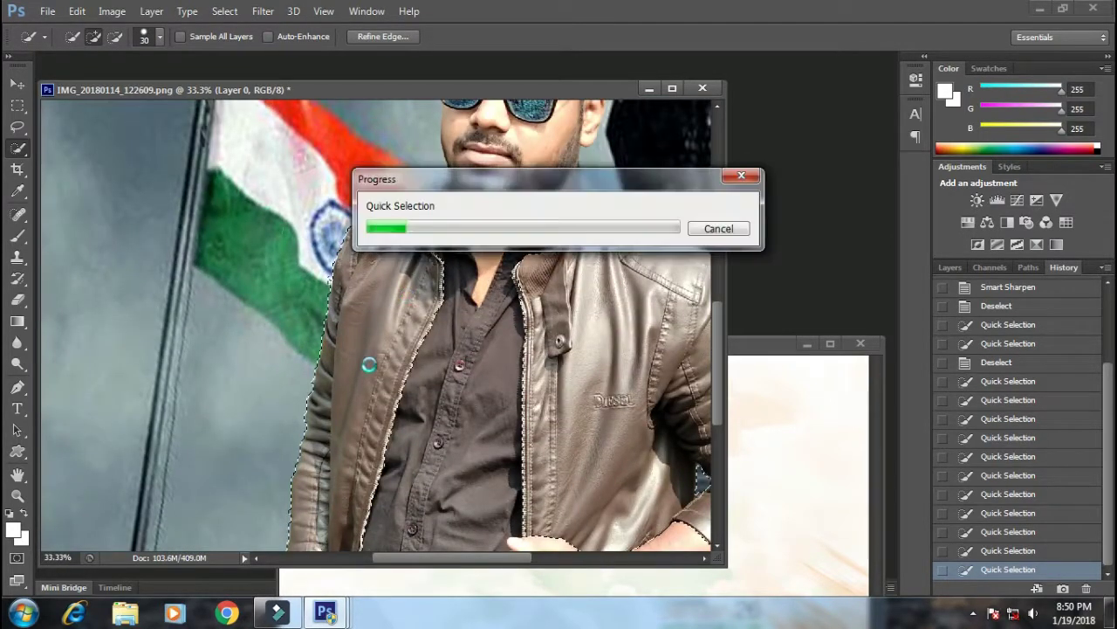
drag(369, 367, 374, 203)
scroll(332, 410, up, 2)
click(267, 399)
scroll(249, 193, down, 3)
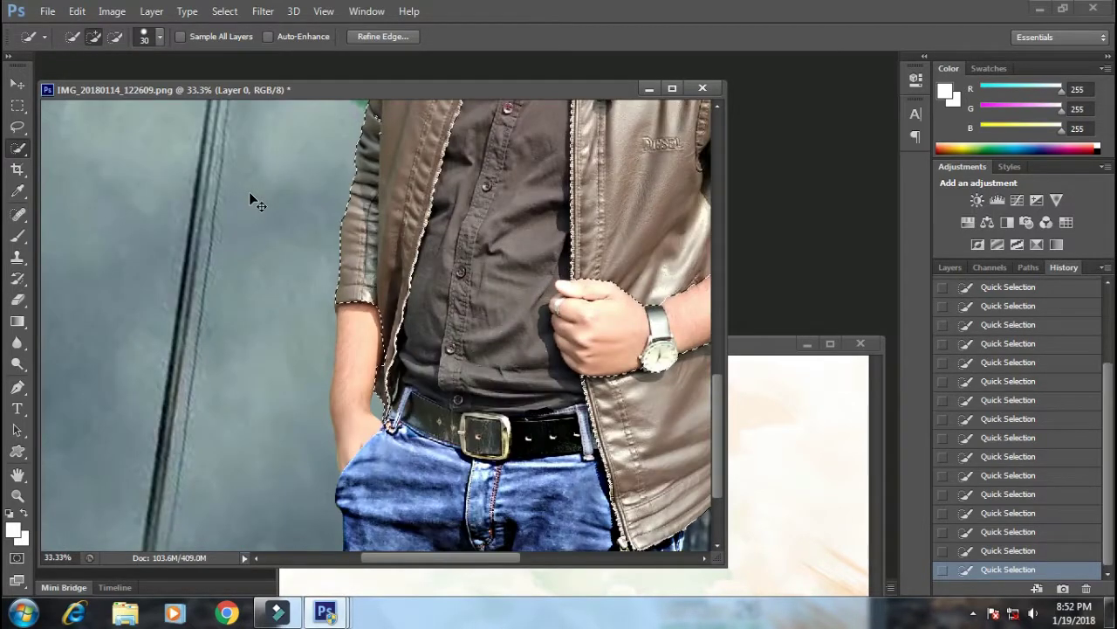
scroll(250, 199, down, 1)
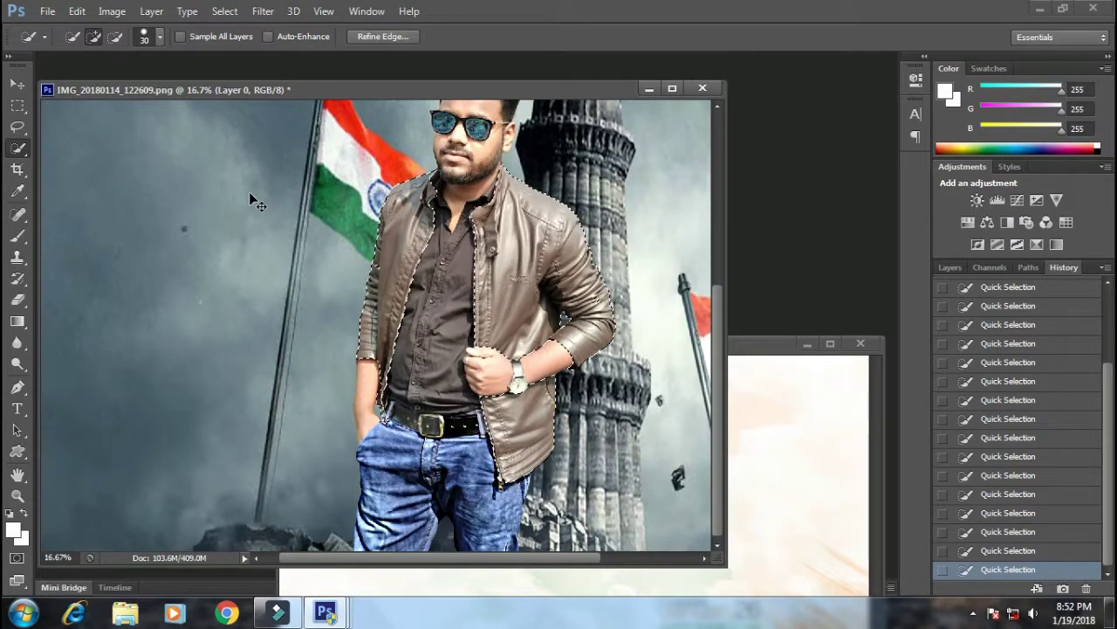
key(ctrl+m)
drag(845, 286, 869, 315)
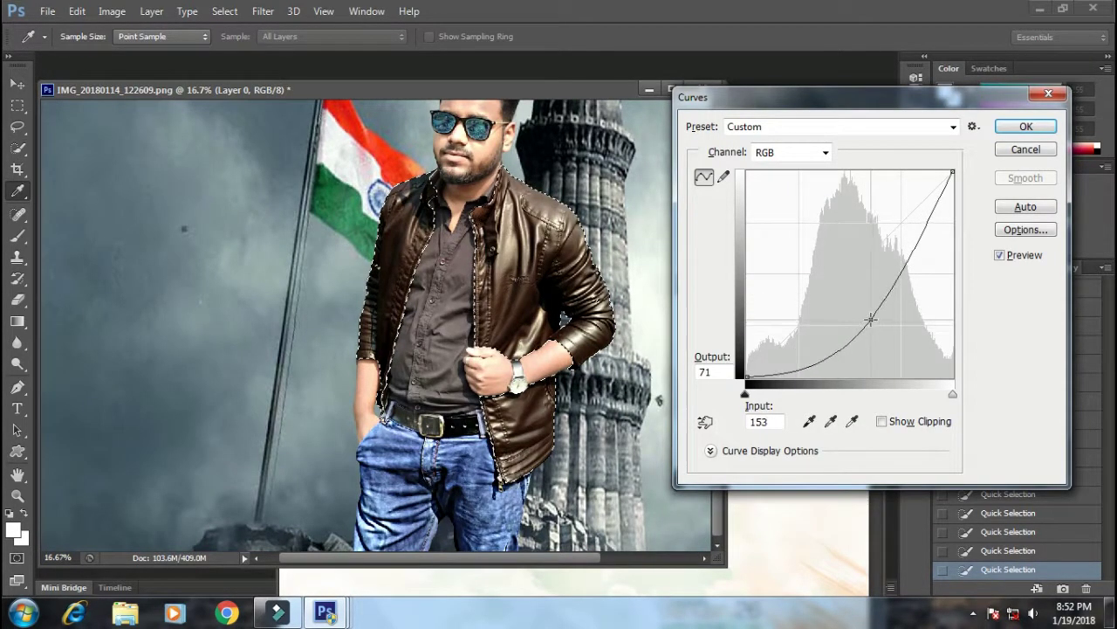
Step: Apply the jacket's Curves darkening (Input 150, Output 76) and clear the selection
key(ctrl+minus)
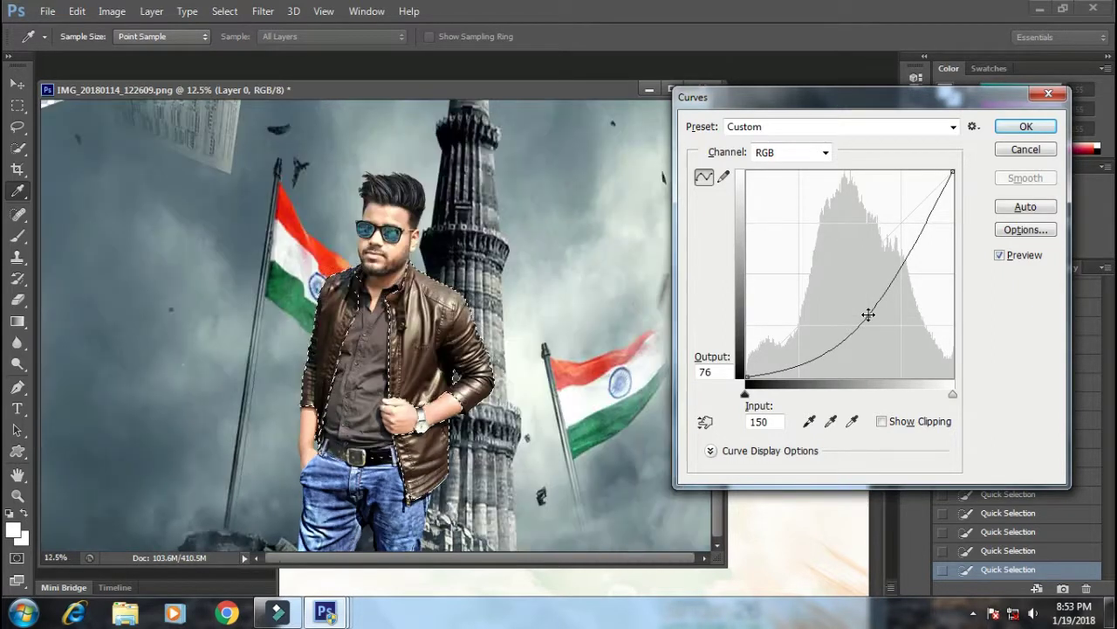
click(1026, 127)
click(17, 104)
click(297, 410)
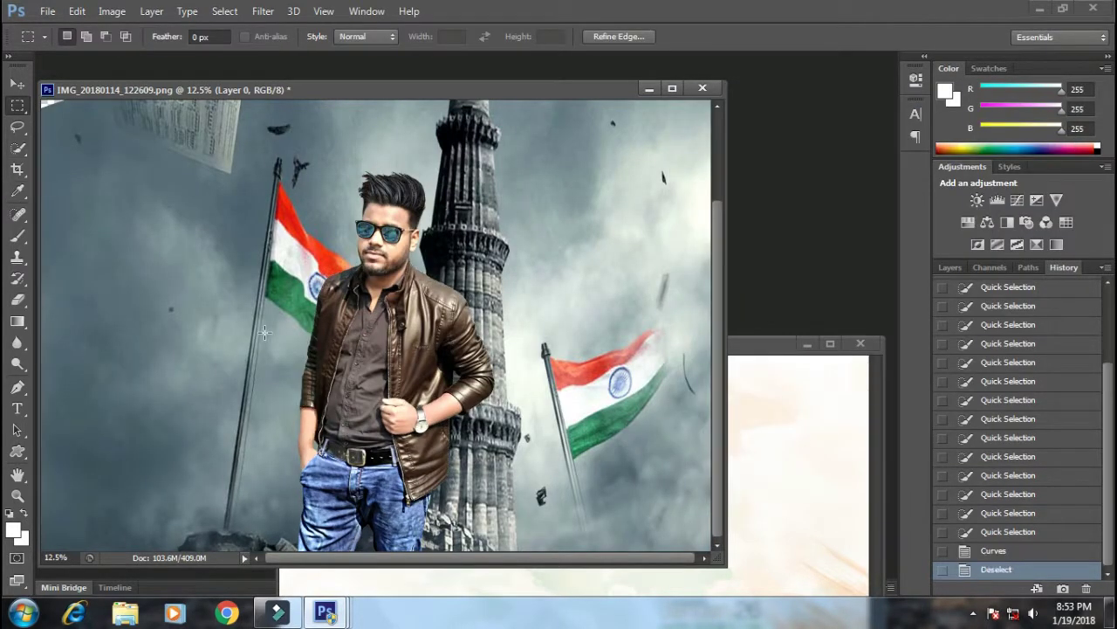
Step: Zoom in on the jacket to check it, then zoom out to the whole composite
ctrl+click(350, 404)
ctrl+click(349, 404)
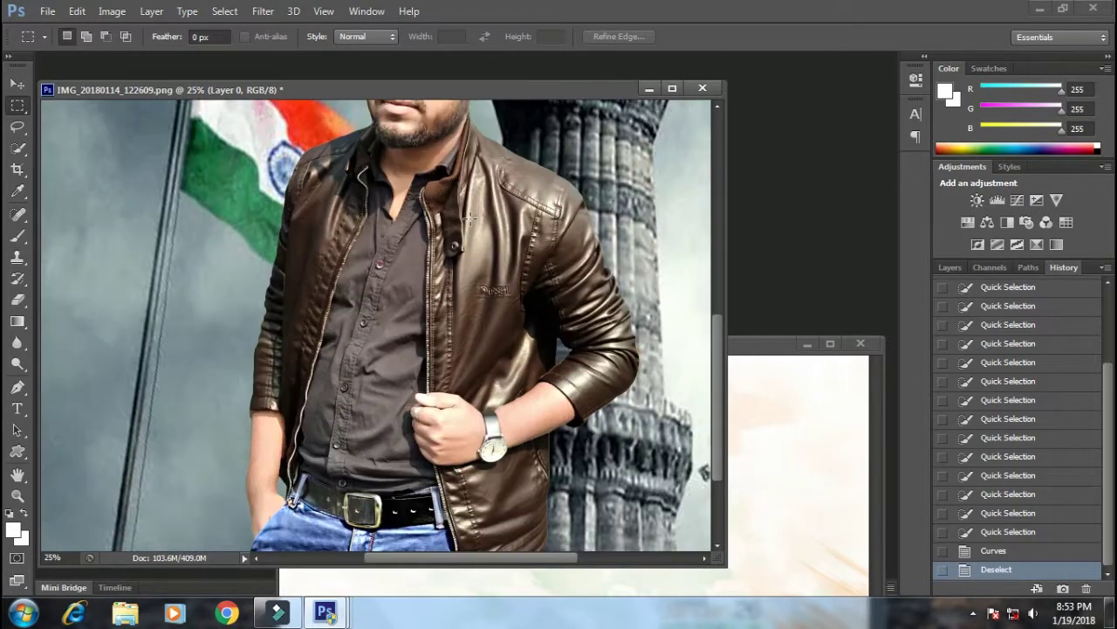
drag(469, 199, 441, 382)
key(ctrl+minus)
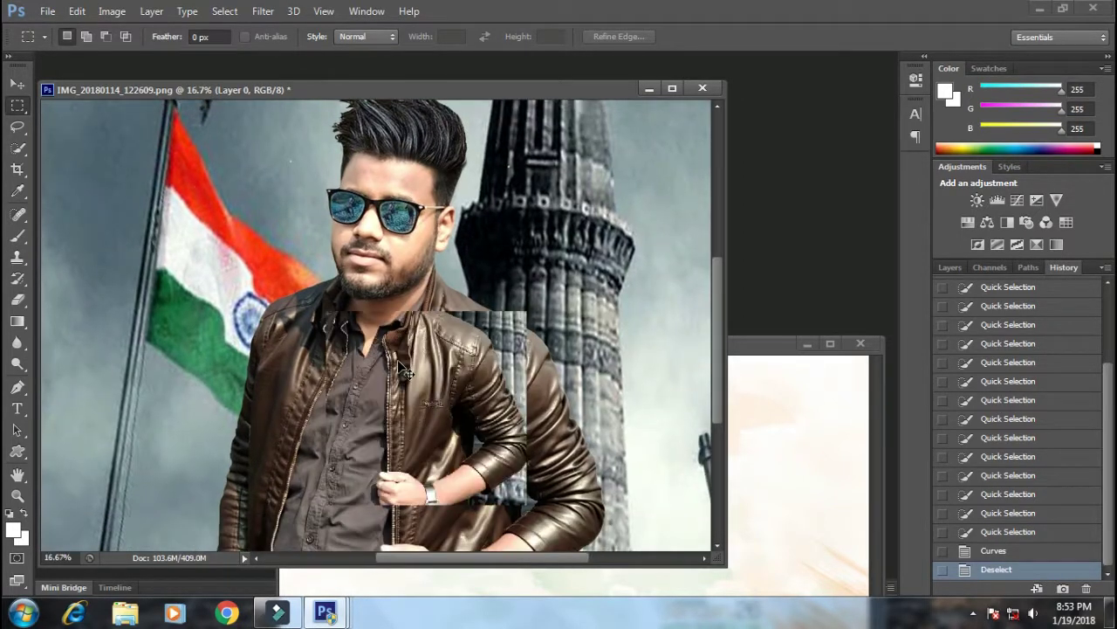
key(ctrl+minus)
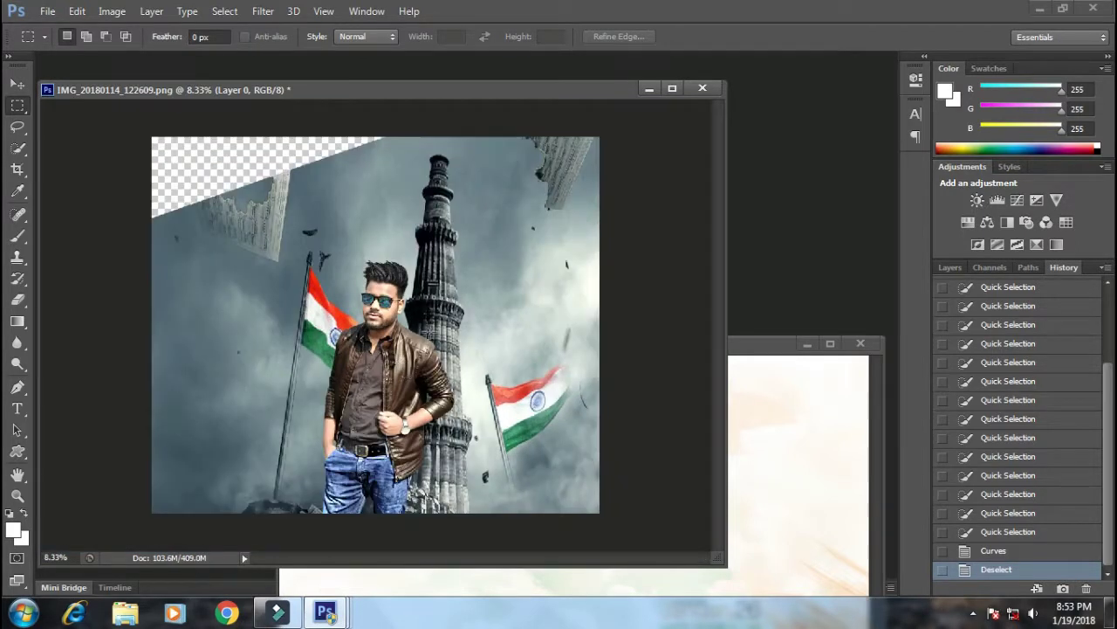
Step: Close the republic day background document
click(786, 344)
drag(747, 344, 764, 209)
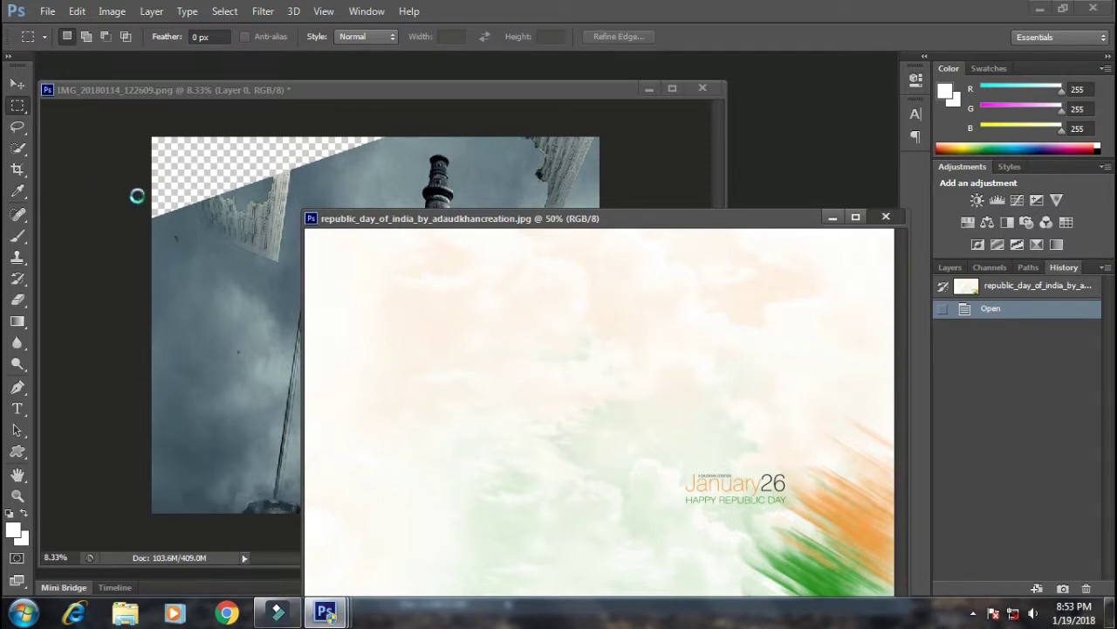
key(ctrl+w)
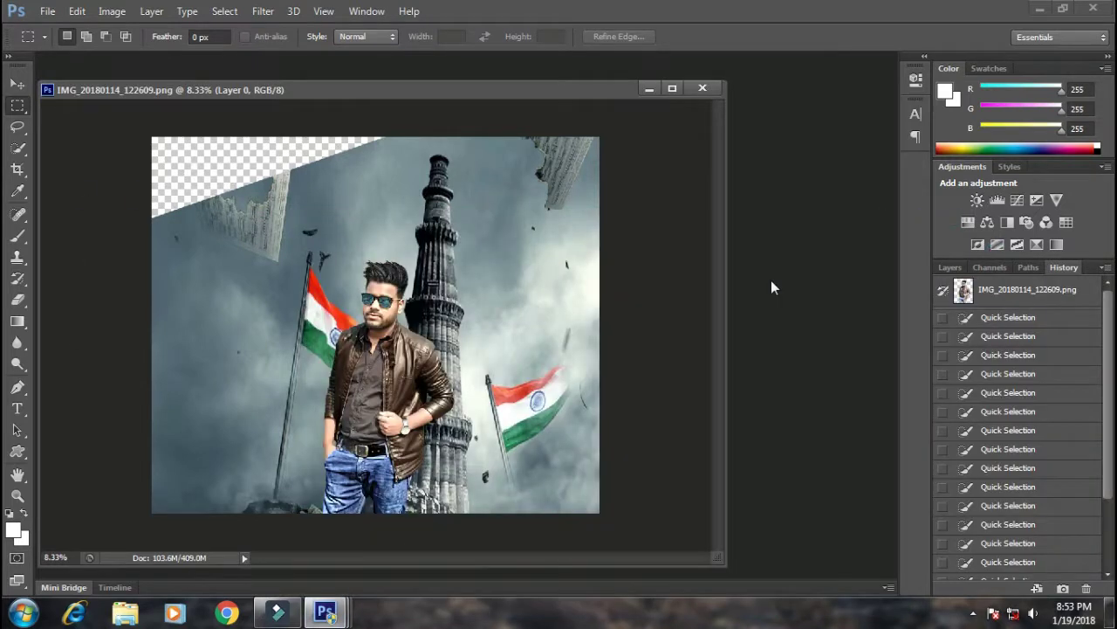
Step: Open the Indian flag PNG and drag it into the Qutub Minar composite as a new layer
key(ctrl+o)
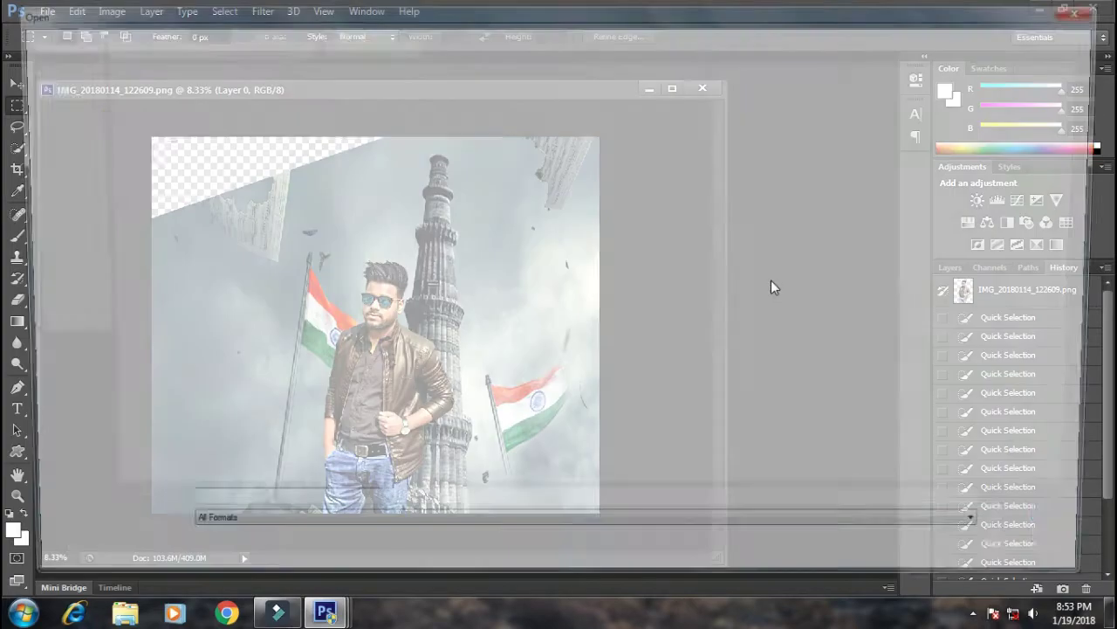
click(856, 118)
double_click(856, 118)
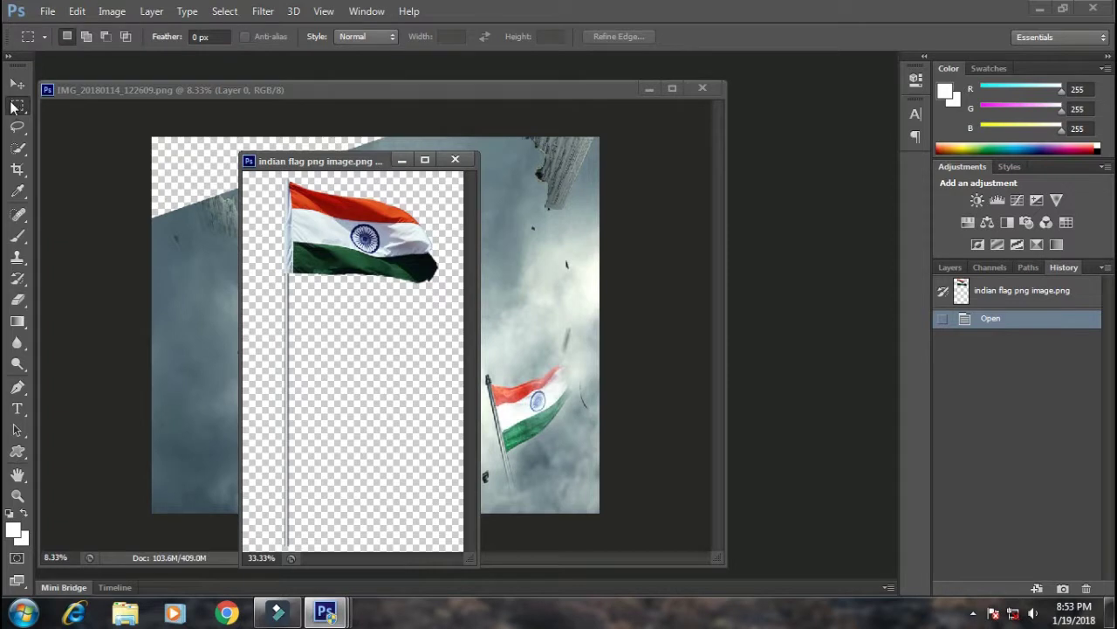
key(v)
drag(423, 312, 530, 313)
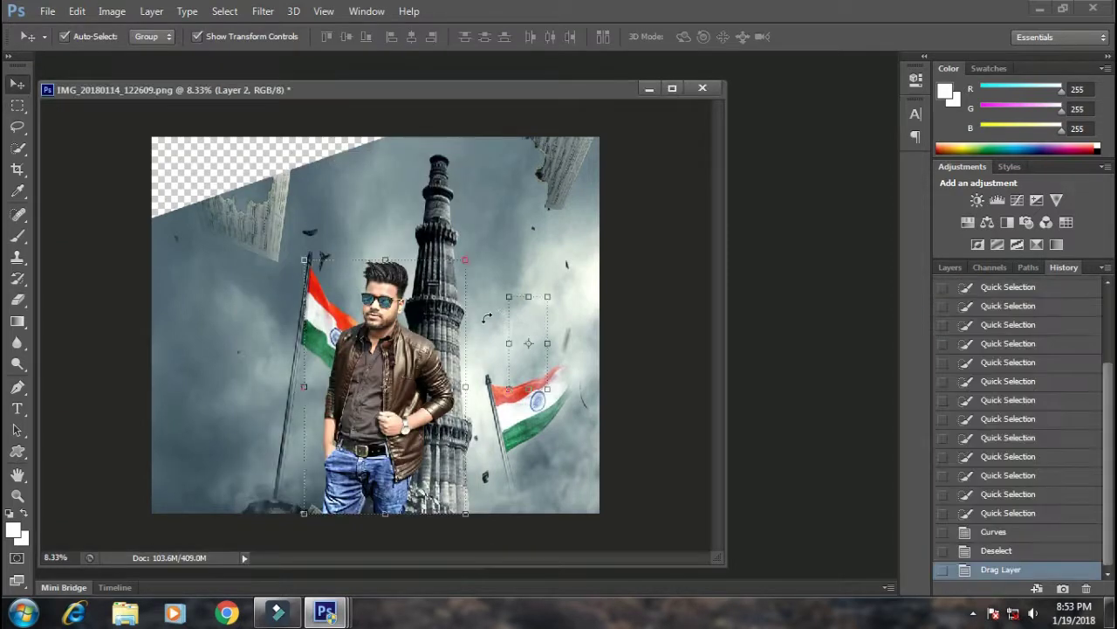
Step: Enlarge the flag, rotate it about 19° clockwise and place it over the minaret
ctrl+click(528, 355)
mouse_move(606, 294)
mouse_down()
mouse_move(436, 325)
mouse_move(565, 127)
mouse_up()
key(ctrl+t)
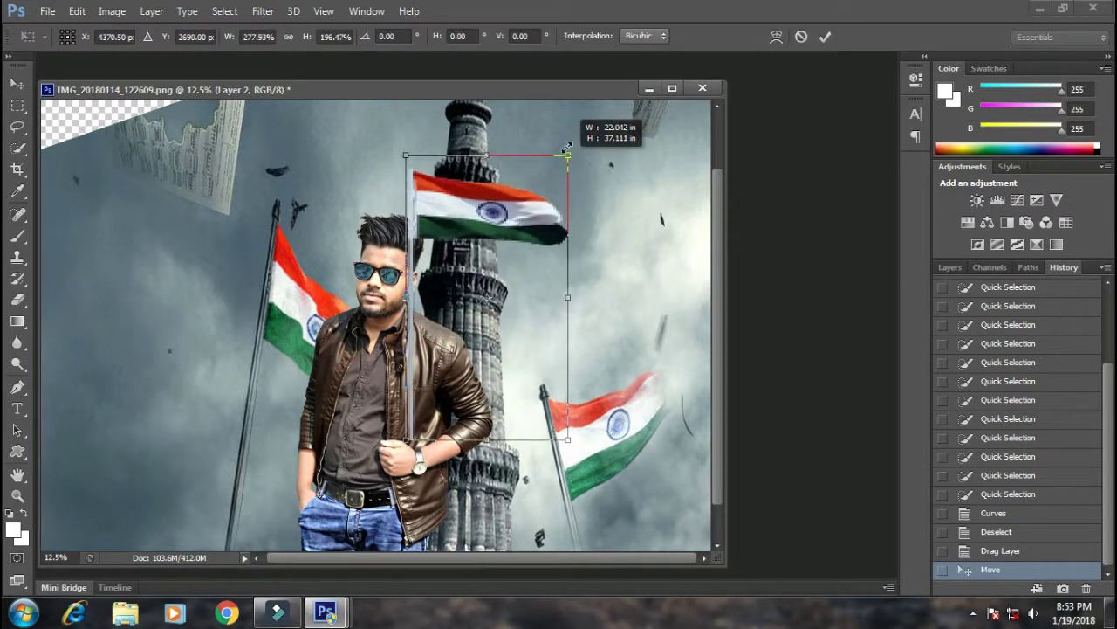
drag(584, 202, 605, 239)
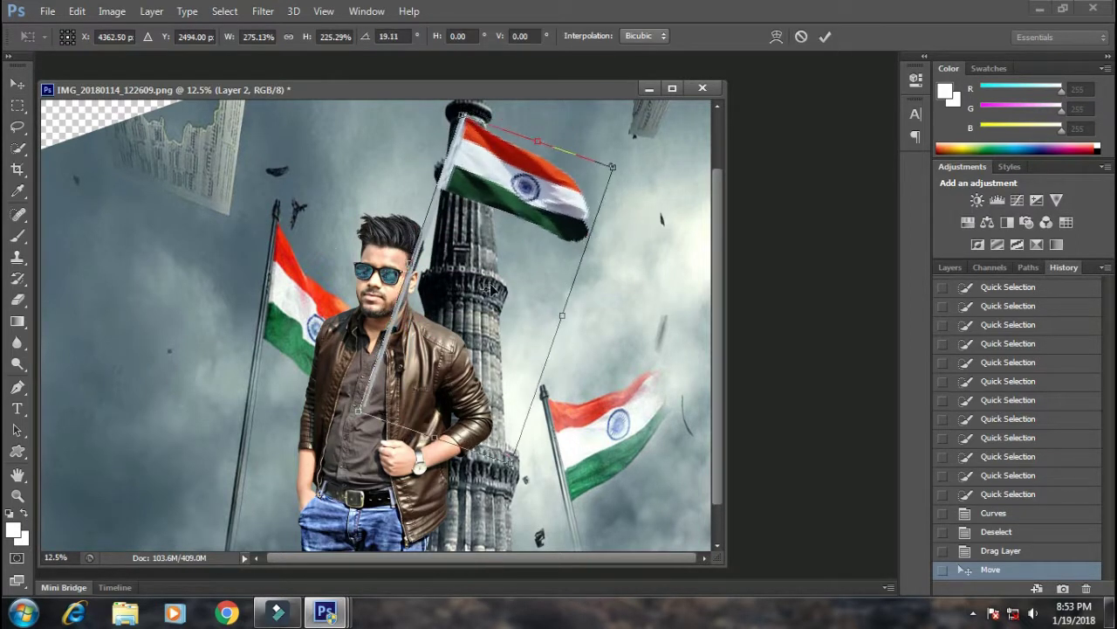
drag(488, 244, 501, 327)
scroll(497, 349, down, 2)
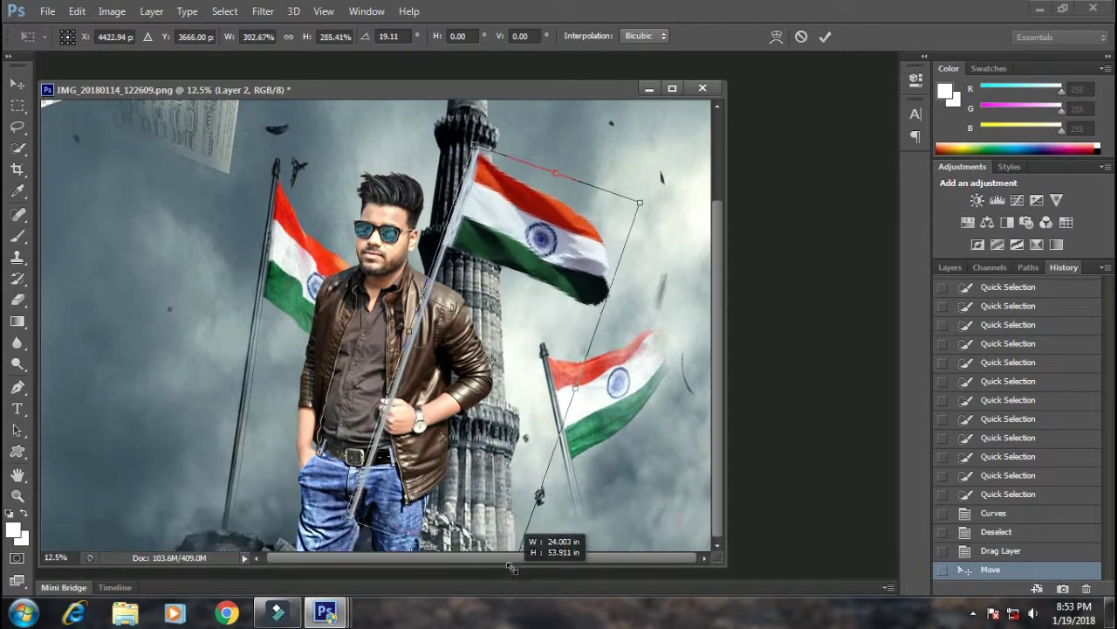
key(Return)
Step: Nudge the man slightly left and shift the flag so its pole crosses his hand
drag(486, 377, 465, 370)
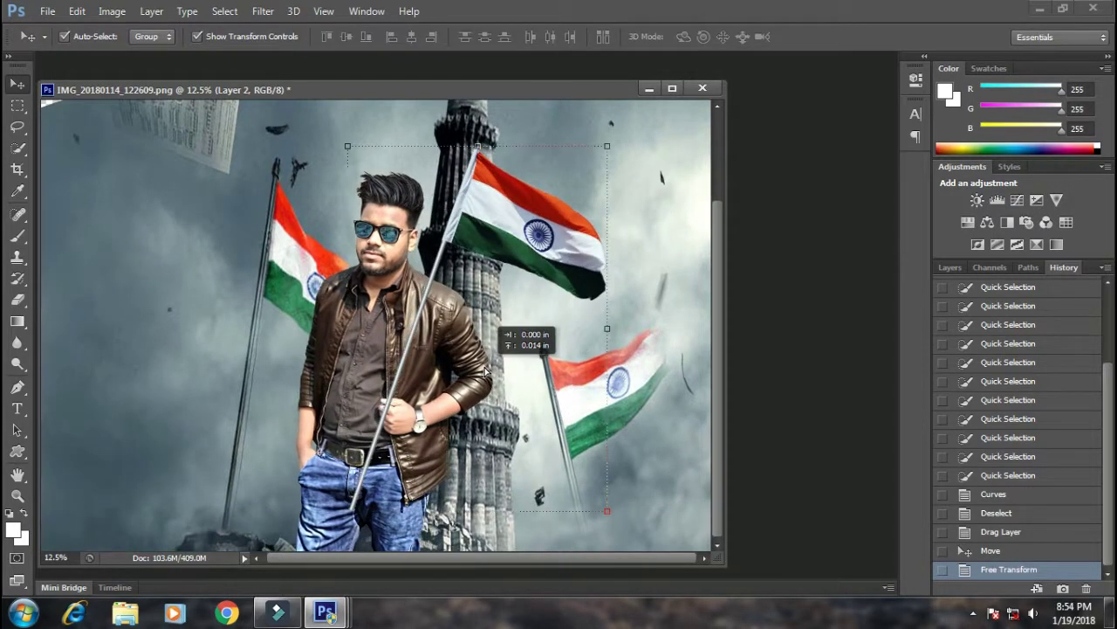
scroll(397, 406, up, 1)
drag(479, 163, 469, 168)
Step: Zoom in on the hand and erase the pole over it with a 40 px eraser
scroll(368, 412, down, 2)
scroll(368, 412, up, 3)
scroll(368, 412, up, 1)
scroll(368, 412, up, 1)
click(950, 266)
scroll(329, 437, up, 1)
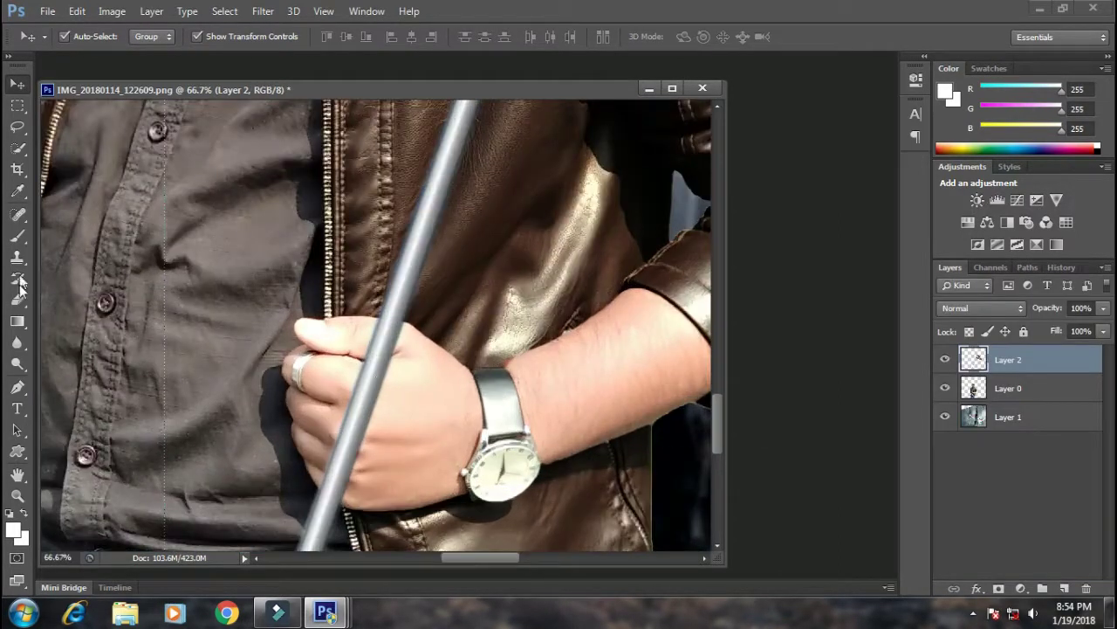
key(e)
right_click(430, 419)
click(361, 384)
mouse_move(361, 382)
mouse_down()
mouse_move(361, 369)
mouse_move(379, 427)
mouse_move(322, 444)
mouse_up()
Step: Revert the earlier eraser strokes in the History panel
scroll(322, 444, up, 1)
scroll(328, 428, down, 1)
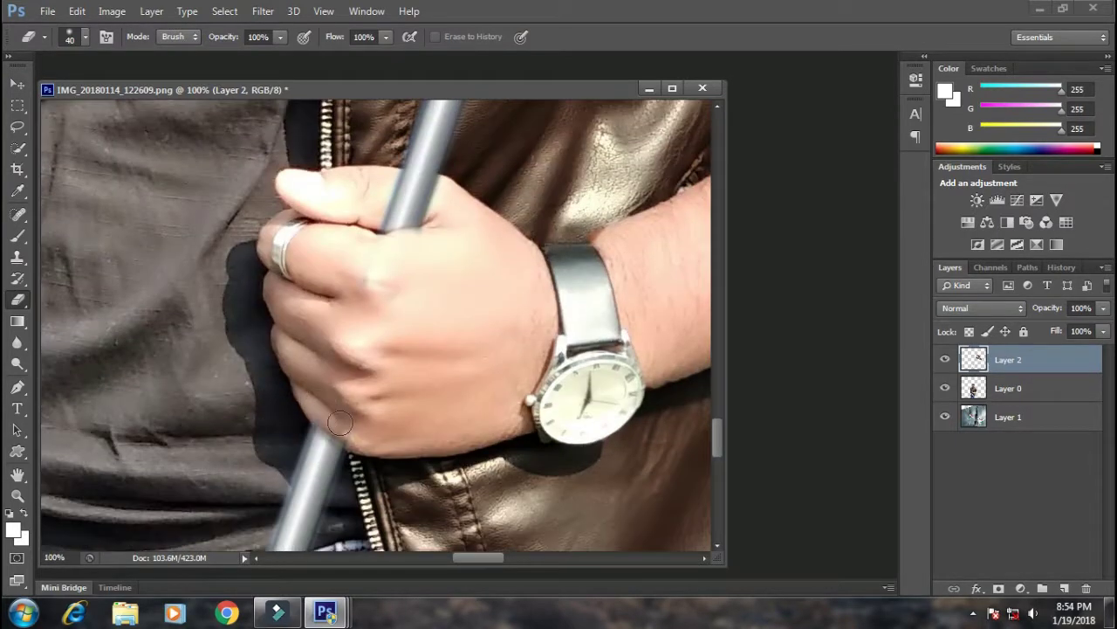
scroll(335, 371, down, 3)
scroll(334, 371, down, 4)
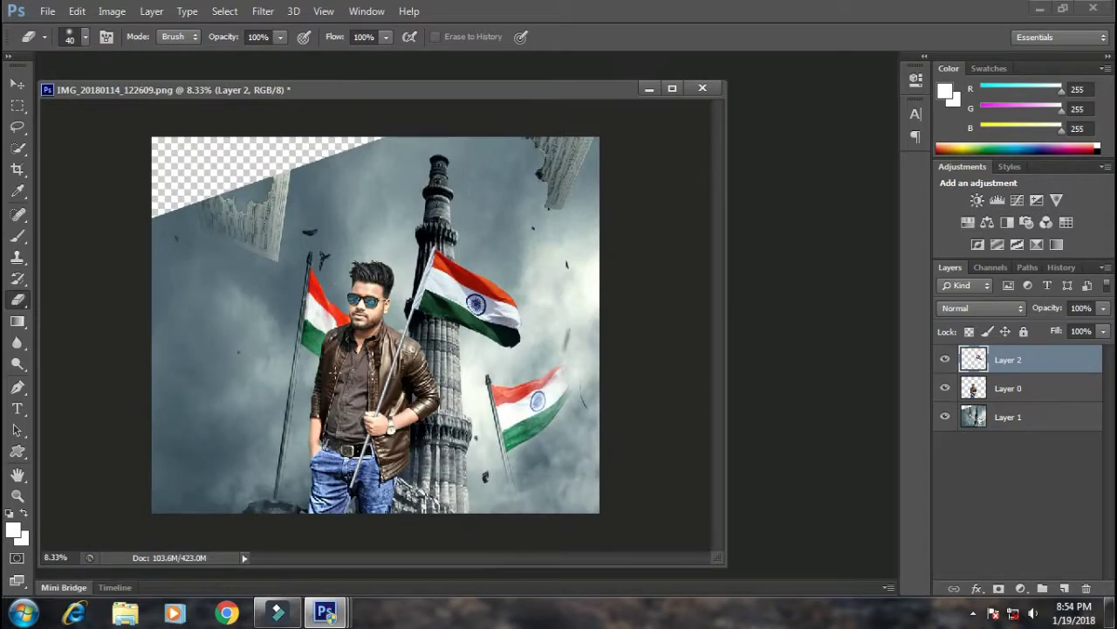
scroll(371, 424, up, 4)
scroll(366, 427, up, 1)
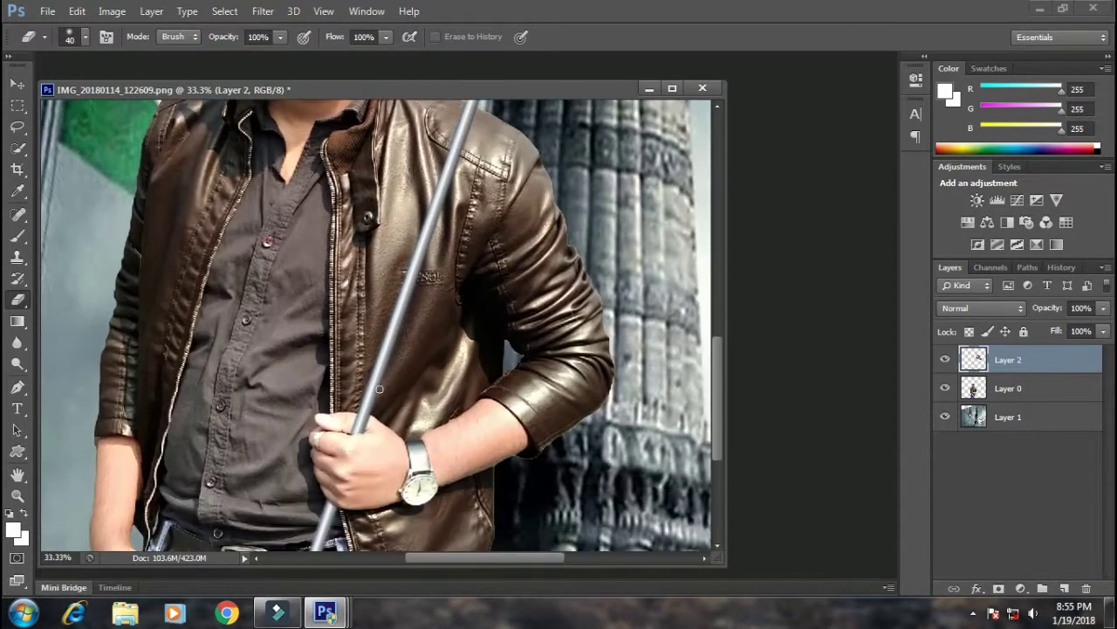
scroll(366, 427, up, 1)
scroll(364, 434, up, 1)
click(1054, 271)
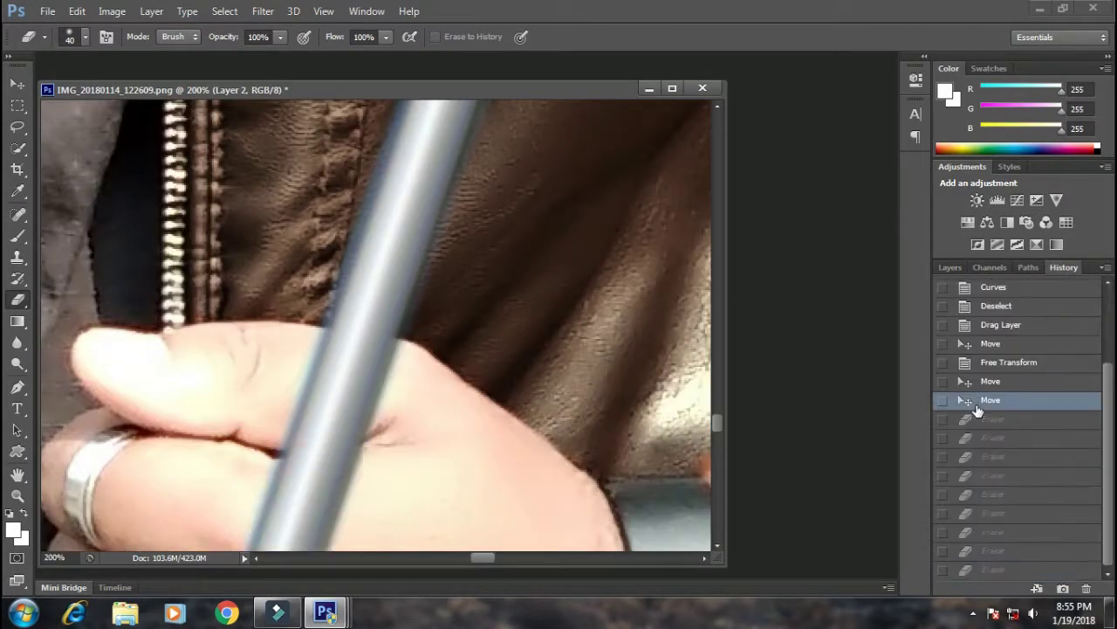
Step: Erase the pole across the fingers with a 21 px eraser brush
scroll(326, 463, up, 1)
right_click(327, 464)
text(21)
key(Return)
mouse_move(283, 482)
mouse_down()
mouse_move(334, 471)
mouse_move(302, 479)
mouse_up()
scroll(297, 376, down, 5)
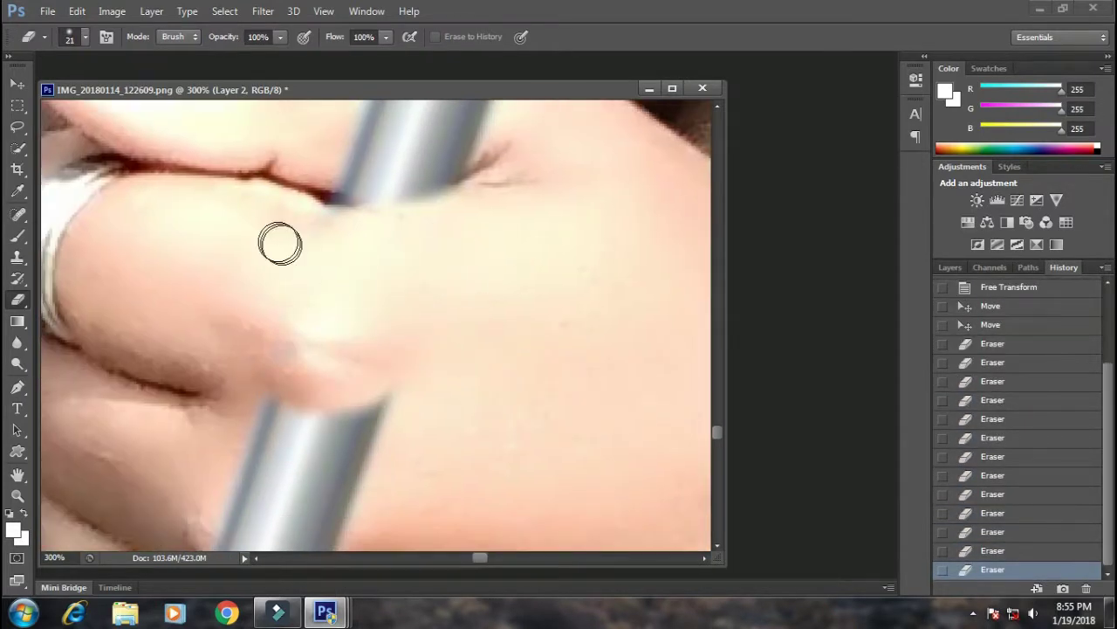
drag(184, 460, 317, 378)
Step: Resize the eraser to 15 px, 55 px, then a 147 px hard round brush to trim the pole
scroll(317, 378, down, 3)
right_click(336, 371)
text(15)
key(Return)
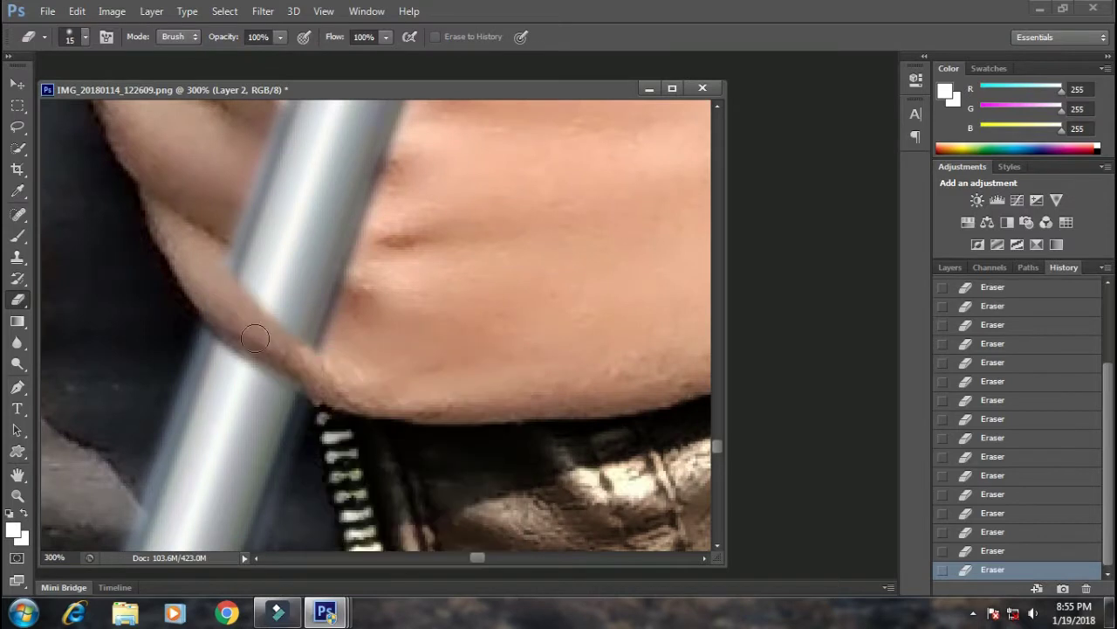
scroll(370, 343, down, 1)
right_click(369, 343)
text(55)
key(Return)
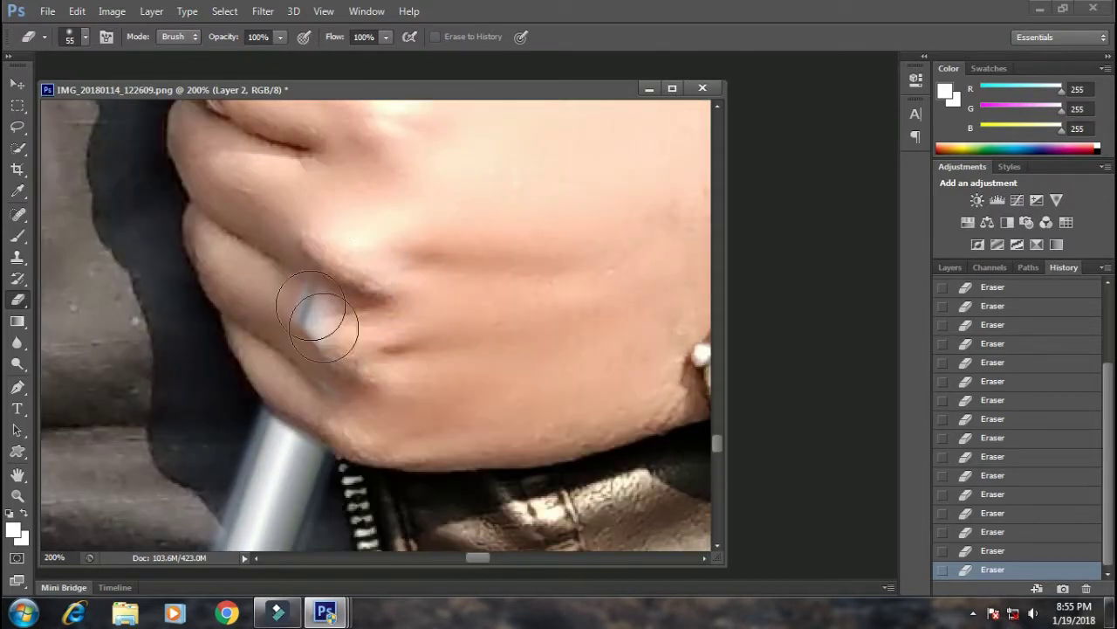
scroll(447, 312, down, 2)
scroll(447, 311, down, 3)
right_click(377, 404)
click(395, 491)
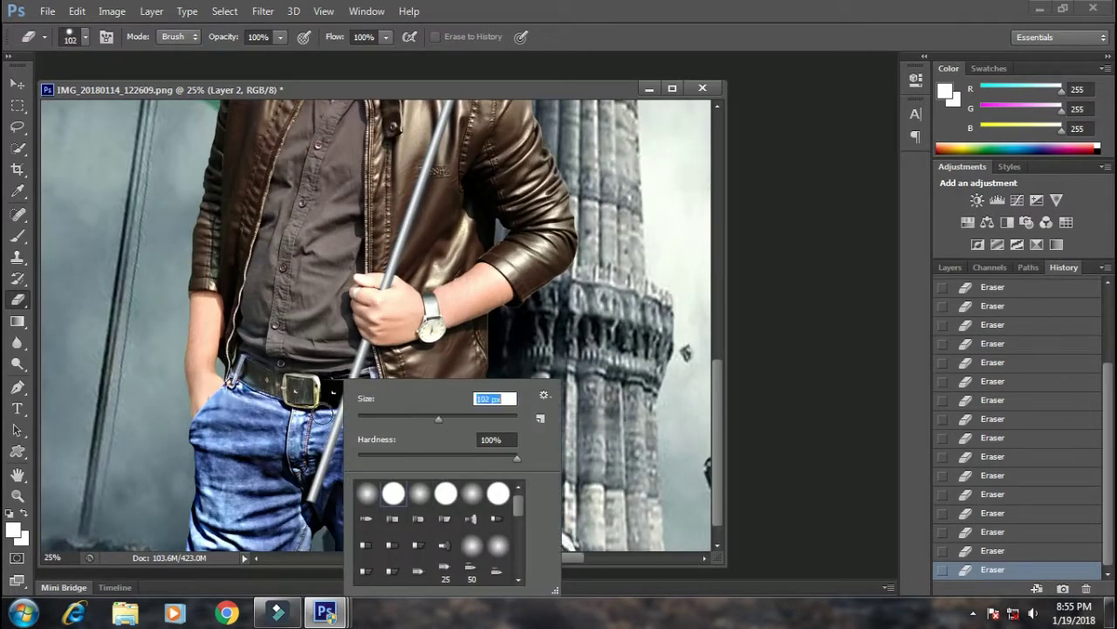
key(Return)
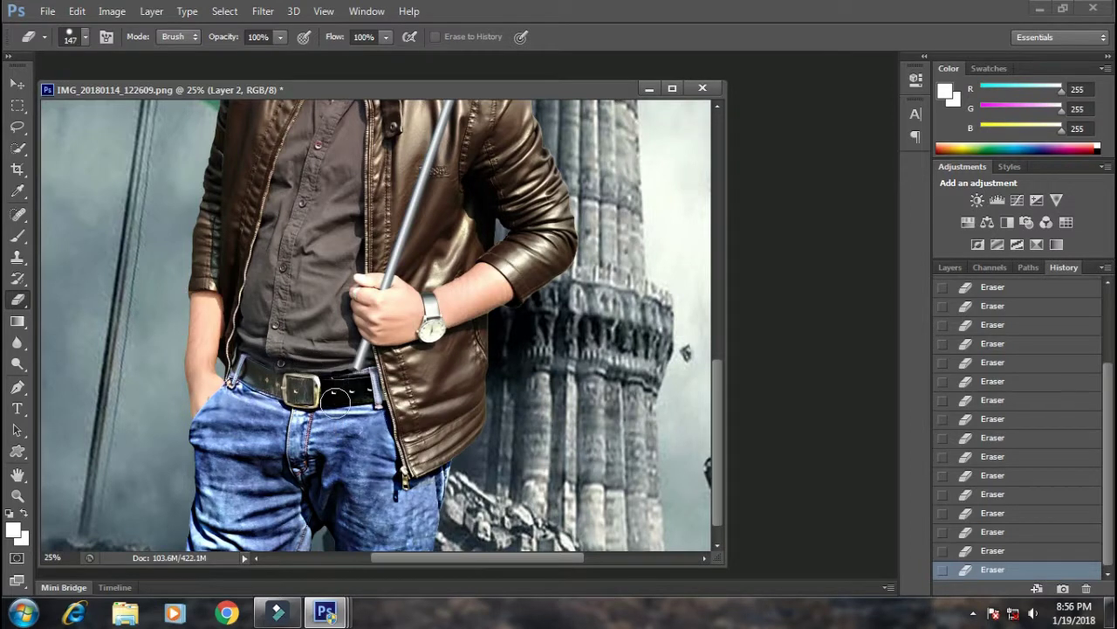
Step: Step back in History to undo the last two eraser strokes
scroll(385, 442, down, 3)
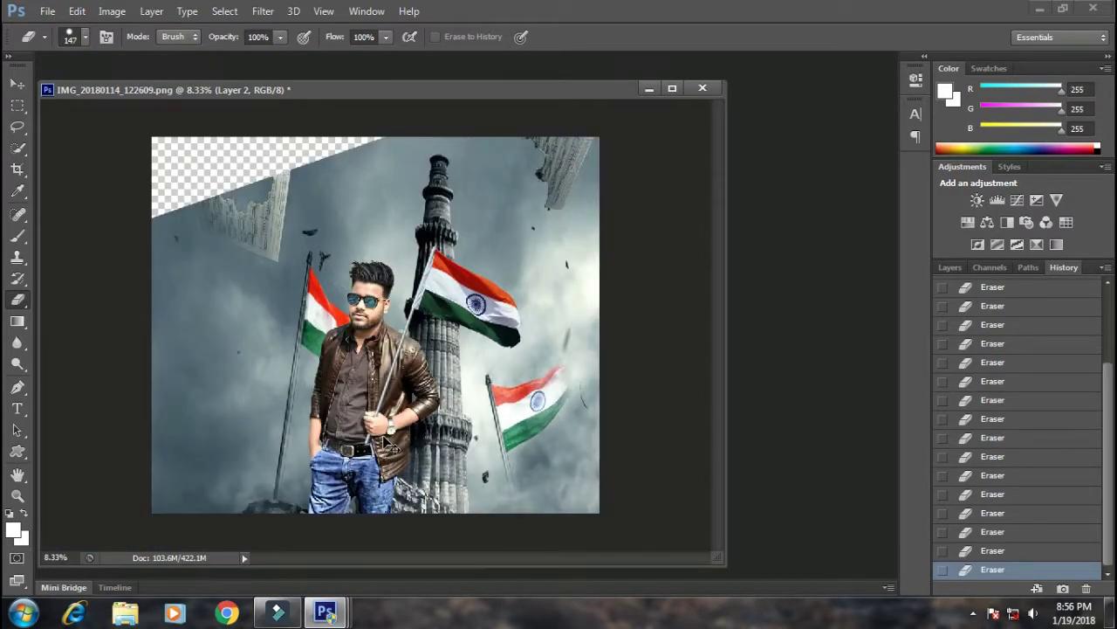
click(981, 550)
click(981, 532)
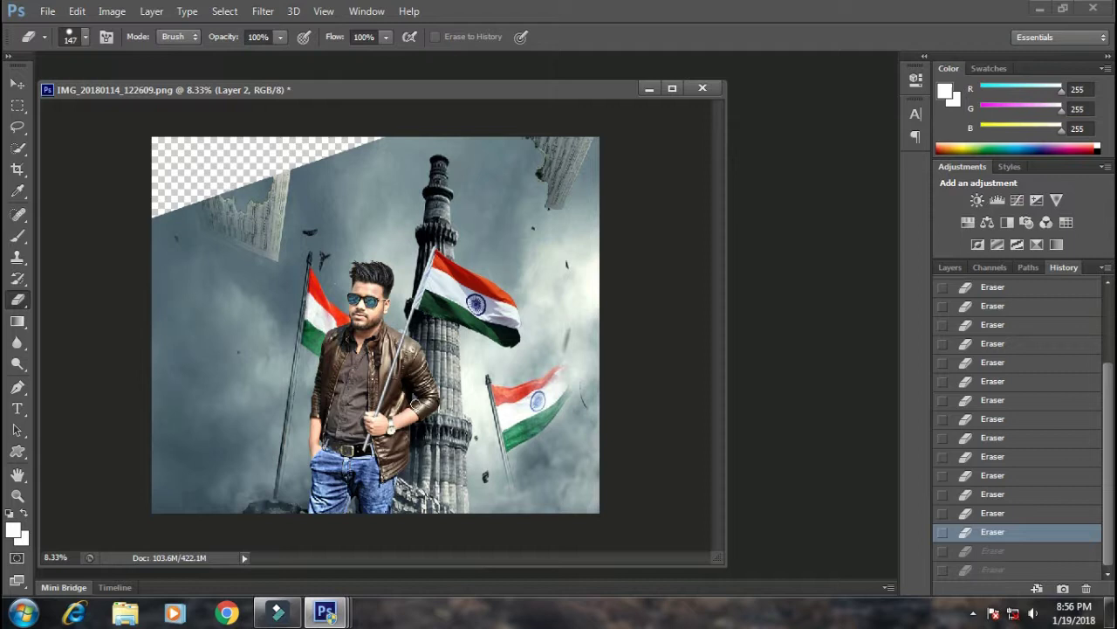
scroll(426, 417, down, 1)
Step: Slightly rotate and tighten the crop box around the man, minar and flags, trimming transparent edges
click(17, 170)
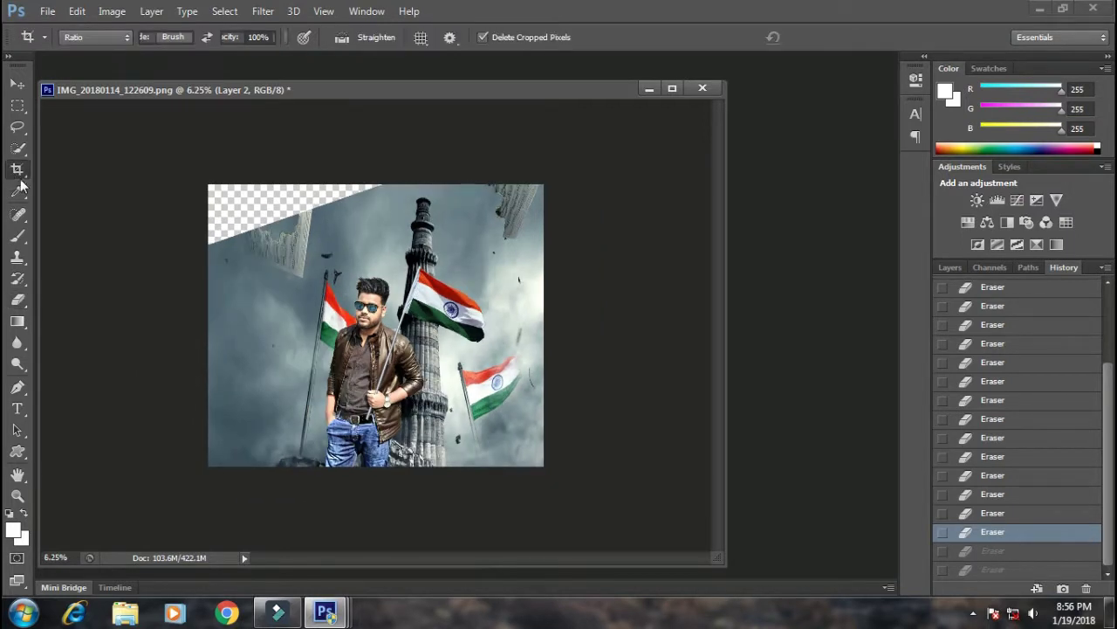
scroll(402, 379, up, 1)
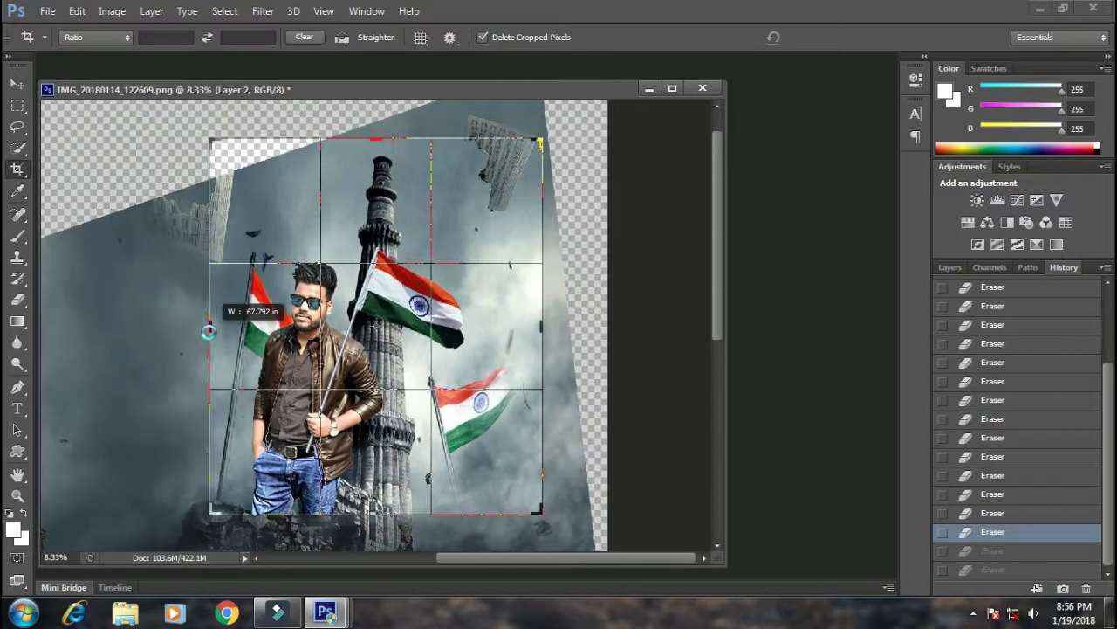
drag(153, 325, 203, 330)
drag(395, 149, 393, 161)
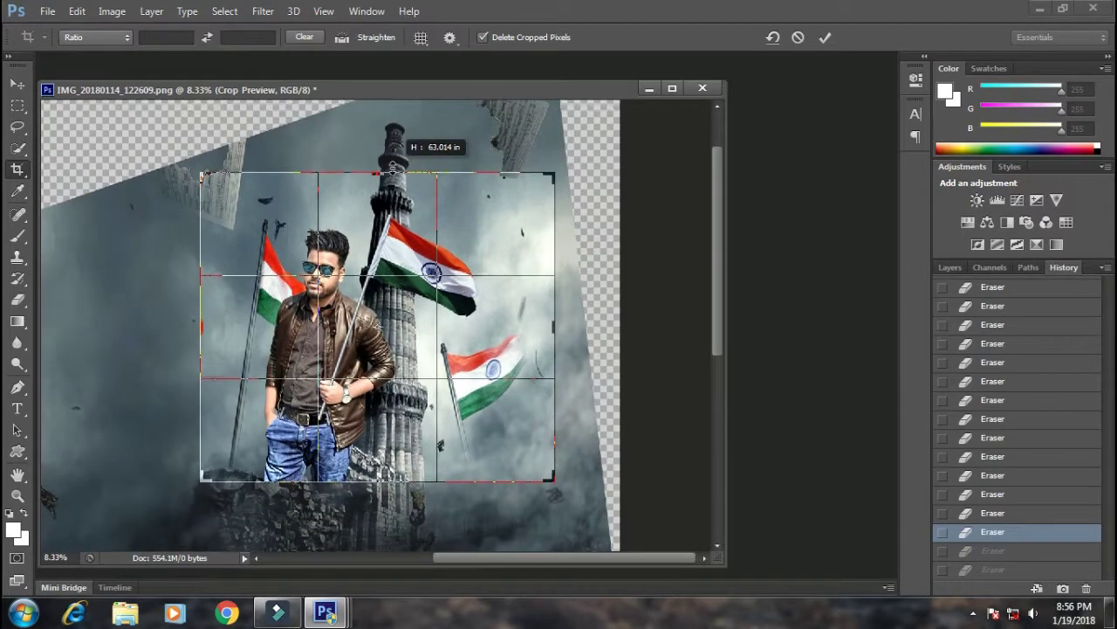
drag(551, 483, 562, 482)
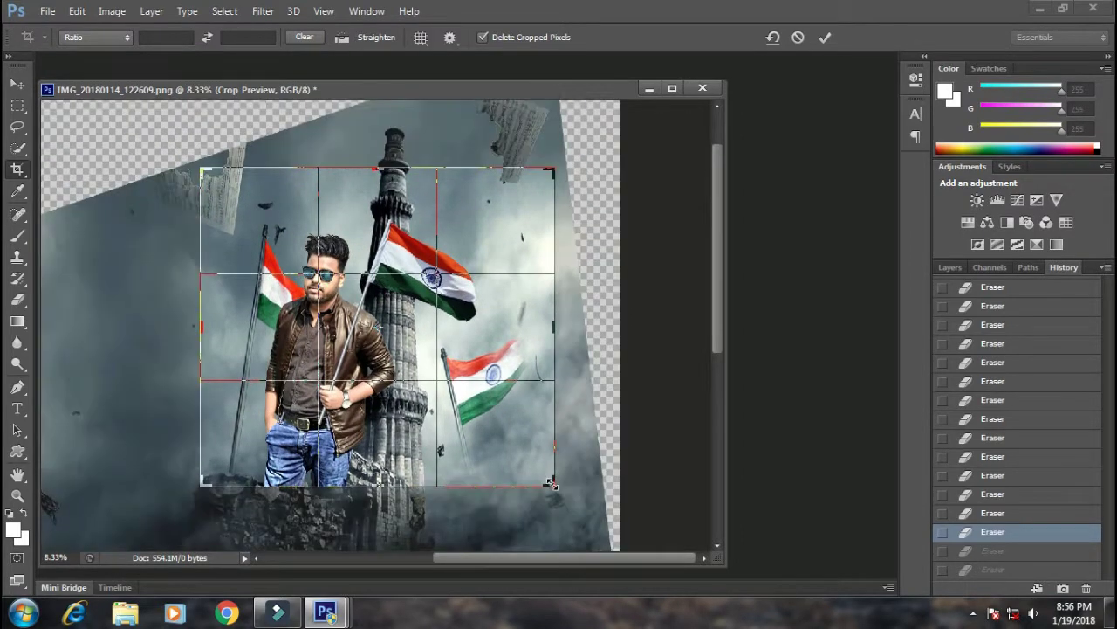
drag(384, 174, 385, 167)
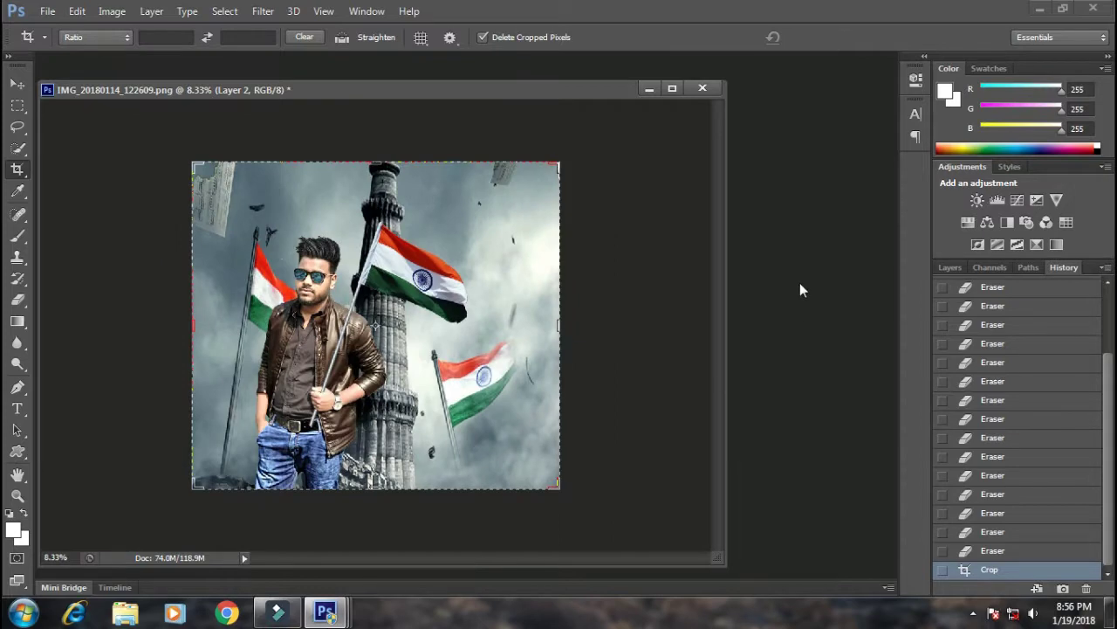
key(ctrl+o)
Step: Bring the HAPPY REPUBLIC DAY text image into the poster, enlarged toward the lower left
double_click(143, 117)
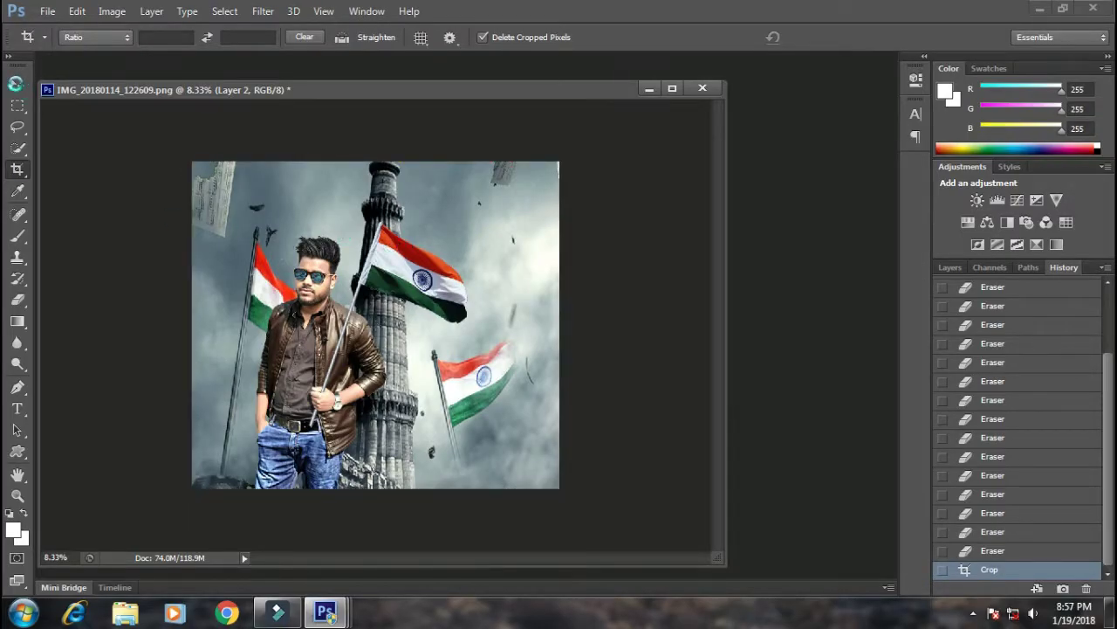
key(v)
drag(317, 106, 522, 164)
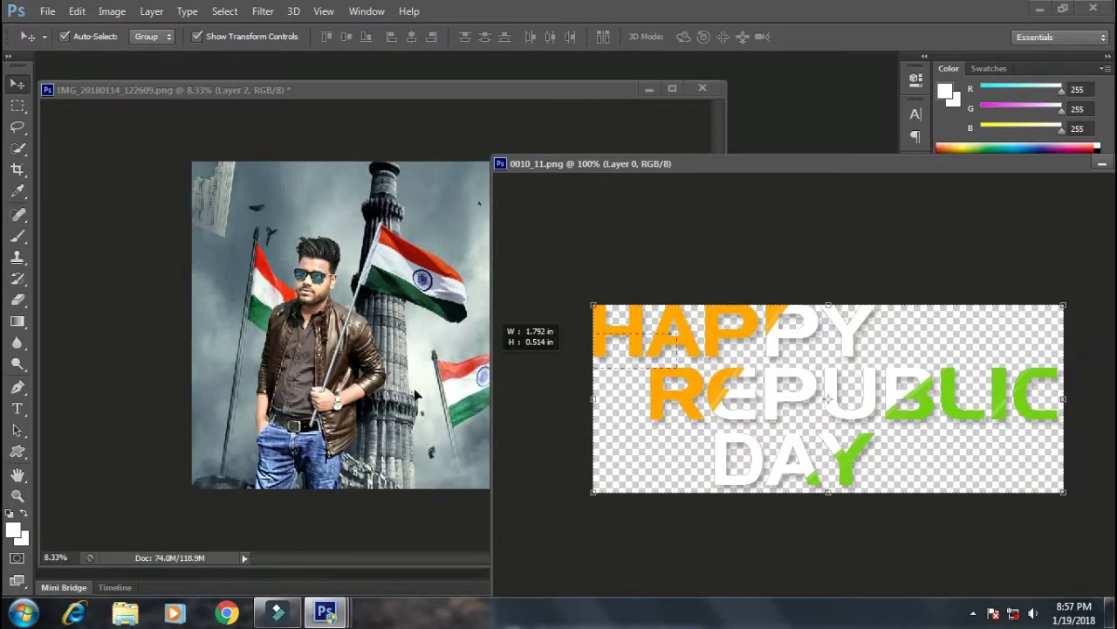
mouse_move(416, 395)
mouse_down()
mouse_move(450, 387)
mouse_move(562, 428)
mouse_move(444, 447)
mouse_up()
click(992, 227)
key(ctrl+t)
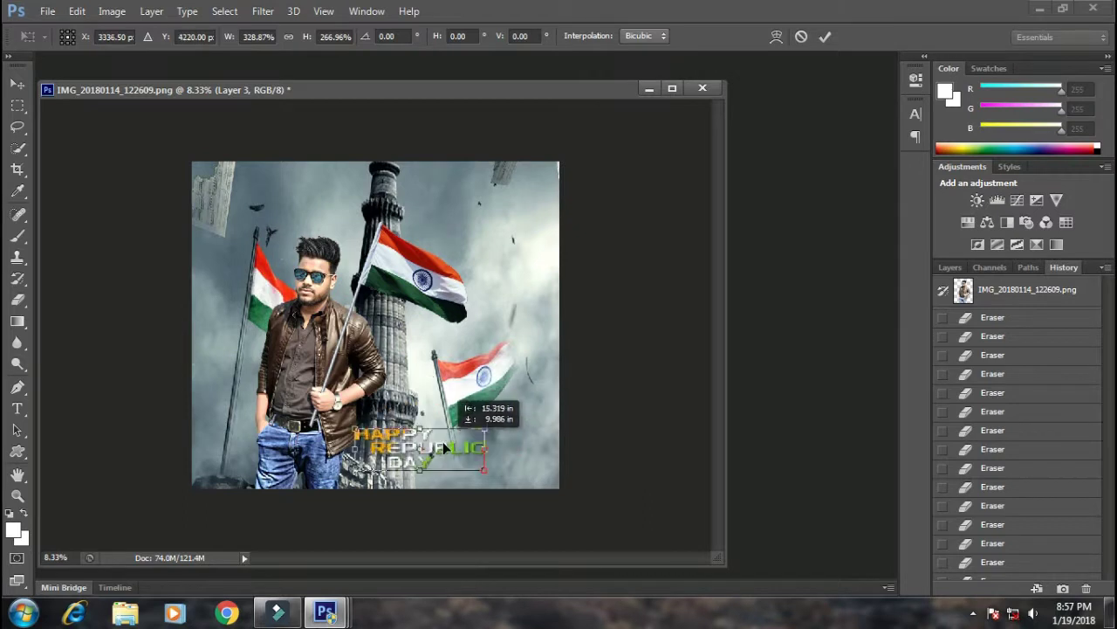
scroll(441, 454, up, 2)
key(Return)
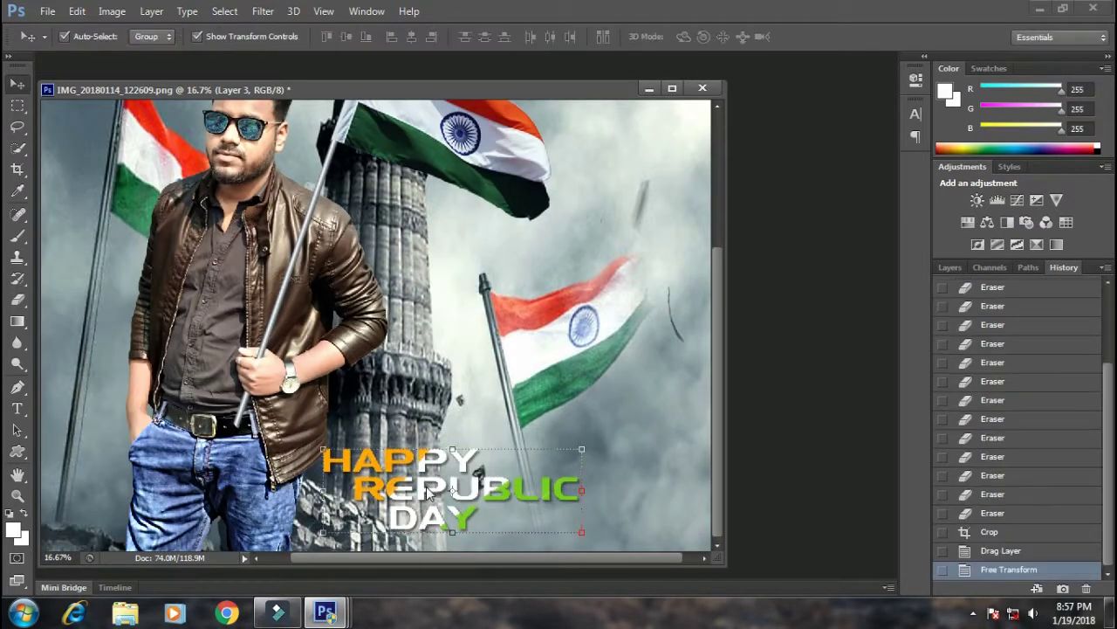
Step: Darken the text with a Curves adjustment
key(ctrl+m)
drag(835, 288, 860, 324)
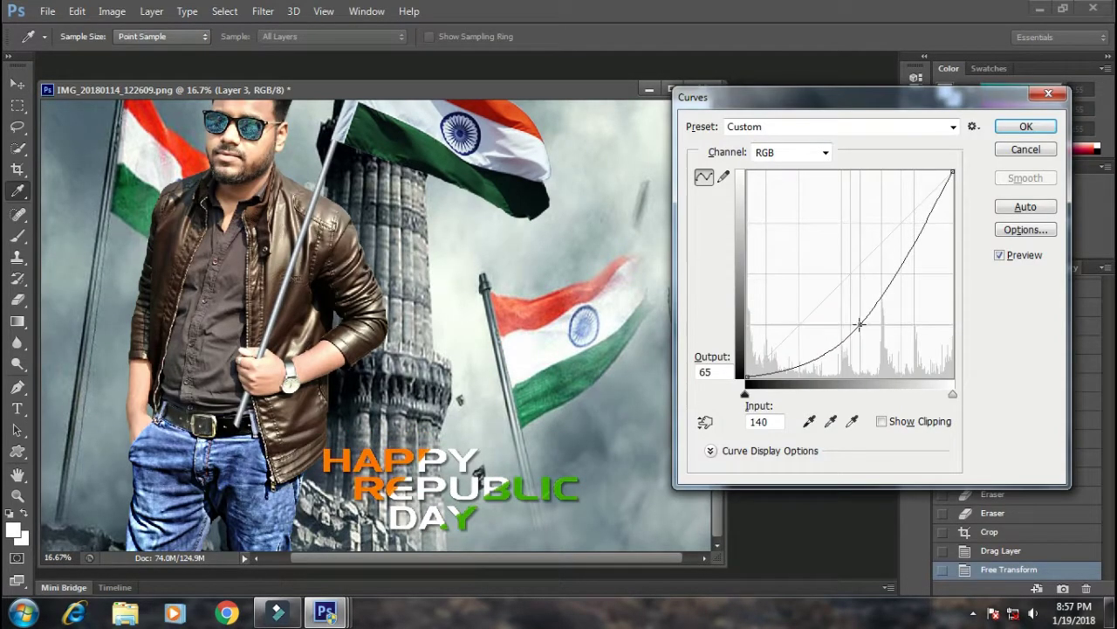
click(1027, 127)
Step: Reposition the text at the bottom beside the tower base and duplicate its layer
scroll(626, 490, down, 1)
drag(676, 517, 603, 517)
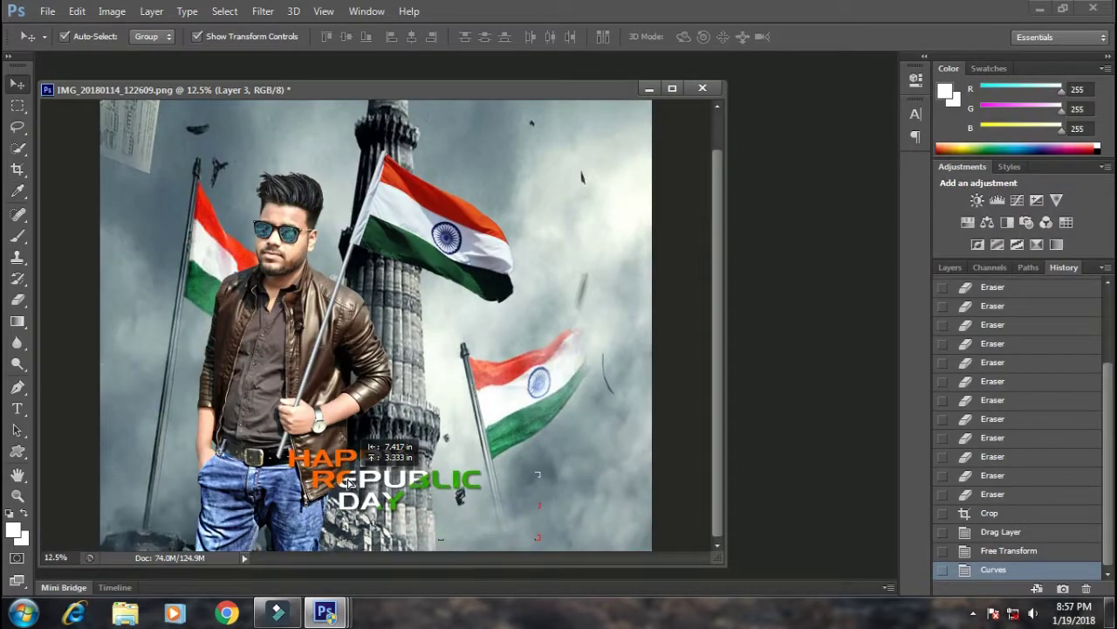
key(ctrl+t)
mouse_move(387, 476)
mouse_down()
mouse_move(472, 362)
mouse_move(578, 492)
mouse_up()
key(Return)
key(ctrl+j)
Step: On Layer 0, push the hair's right edge inward with Liquify Forward Warp at brush size 265
key(m)
ctrl+click(276, 284)
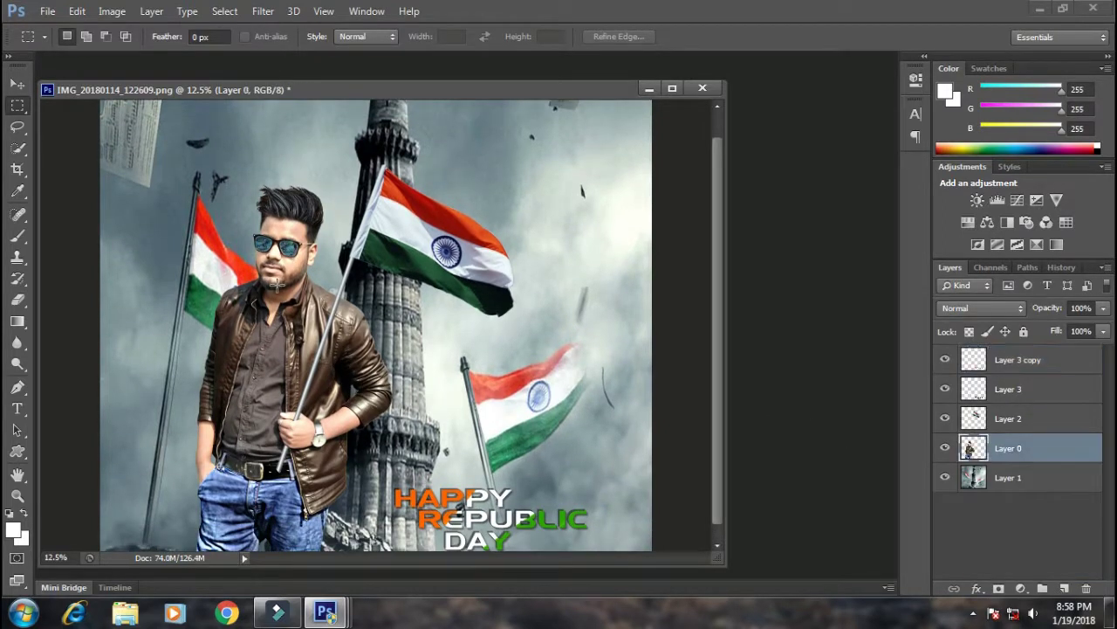
key(ctrl+shift+x)
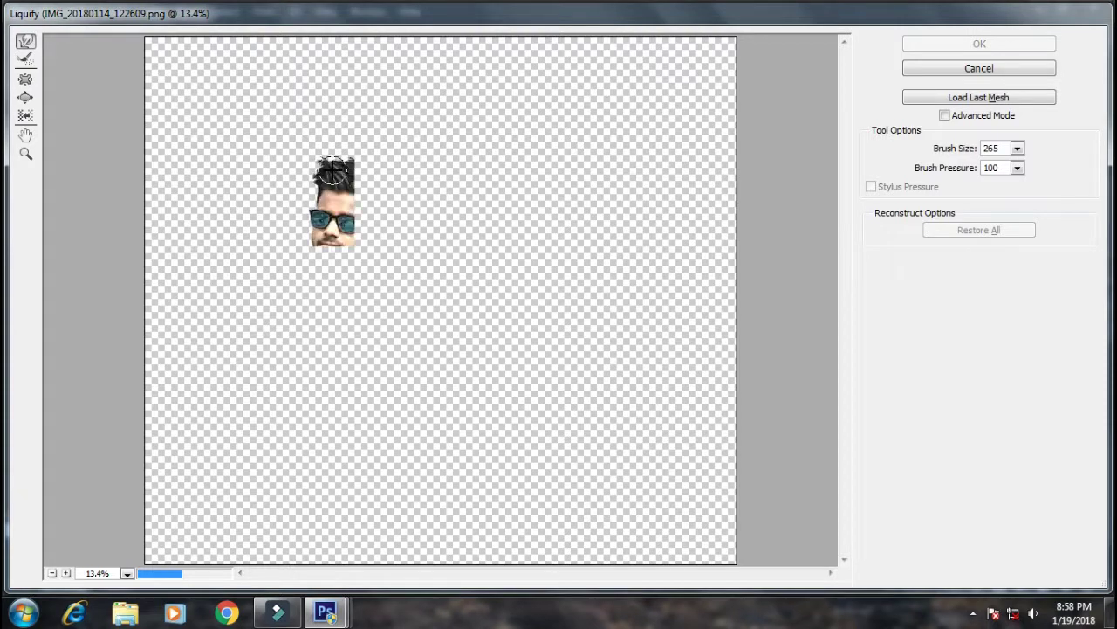
scroll(337, 178, up, 2)
scroll(550, 358, up, 1)
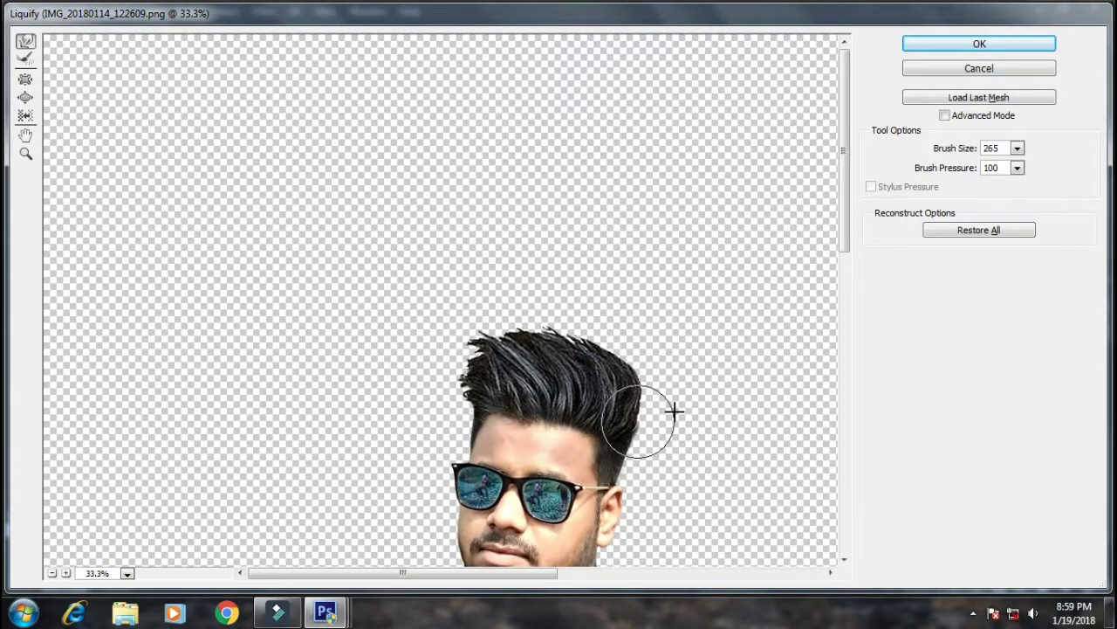
drag(637, 399, 640, 419)
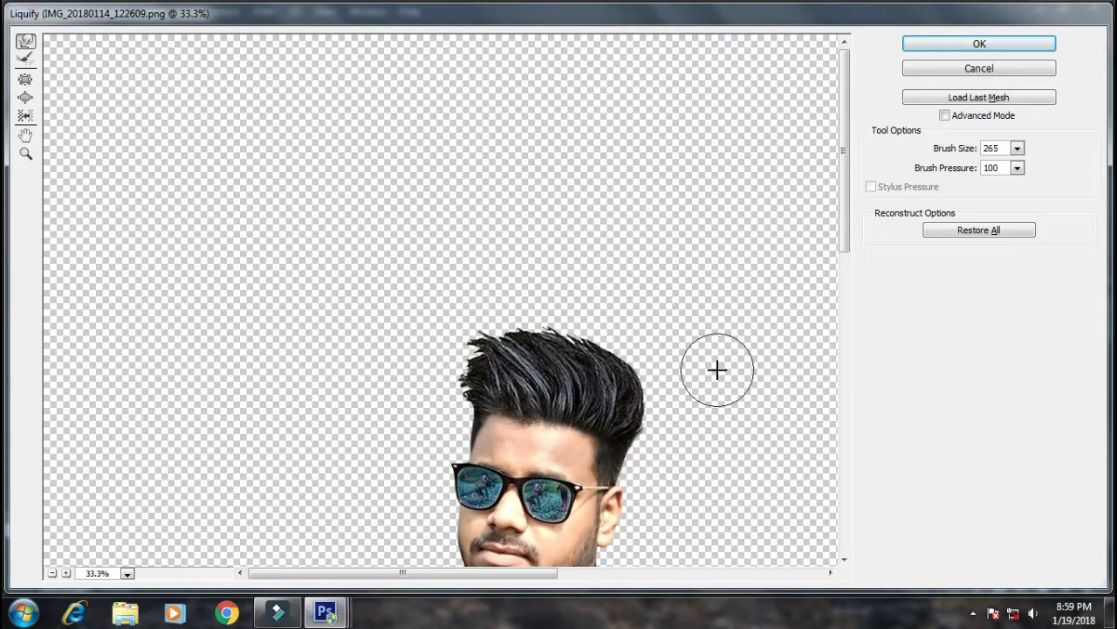
click(968, 45)
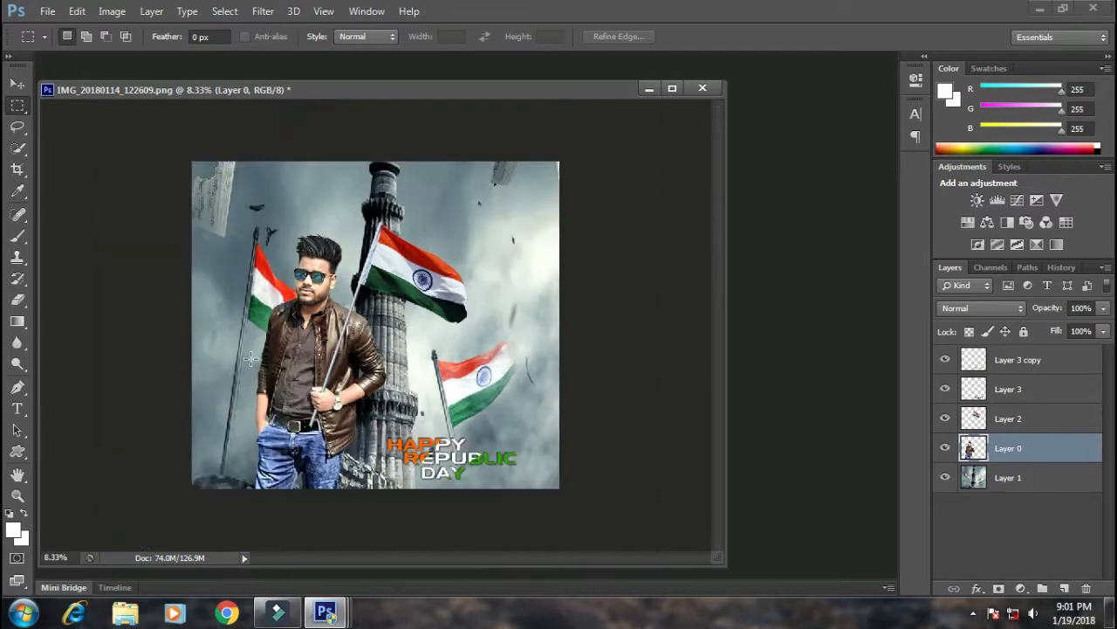
Step: Zoom in and select the man's layer from the canvas
key(v)
click(478, 299)
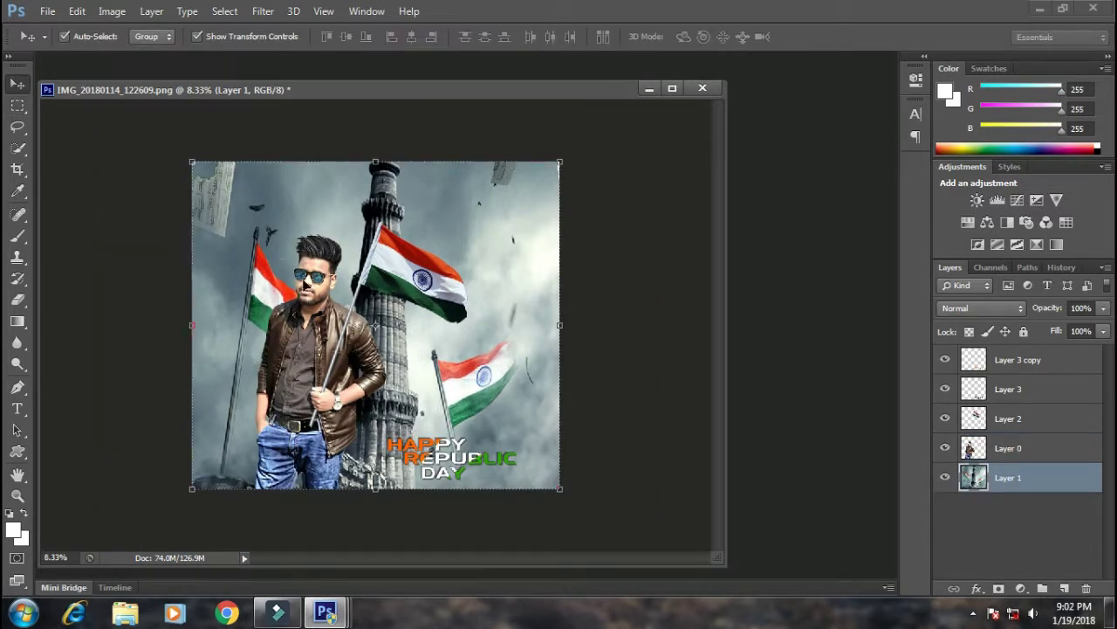
scroll(303, 275, up, 1)
scroll(303, 275, up, 1)
scroll(303, 275, up, 1)
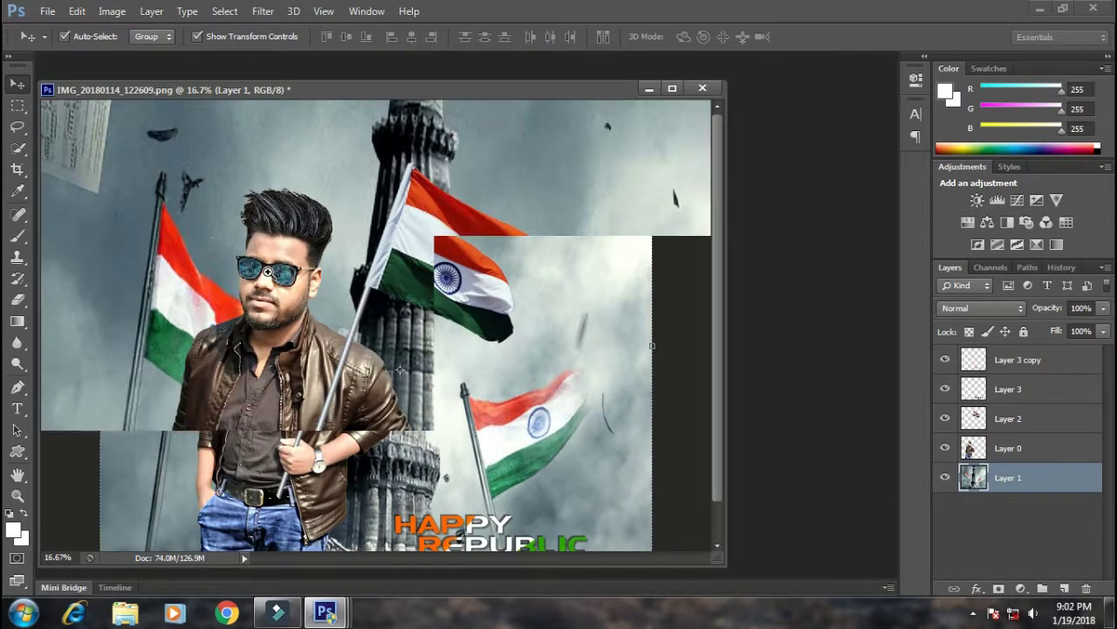
scroll(268, 271, up, 1)
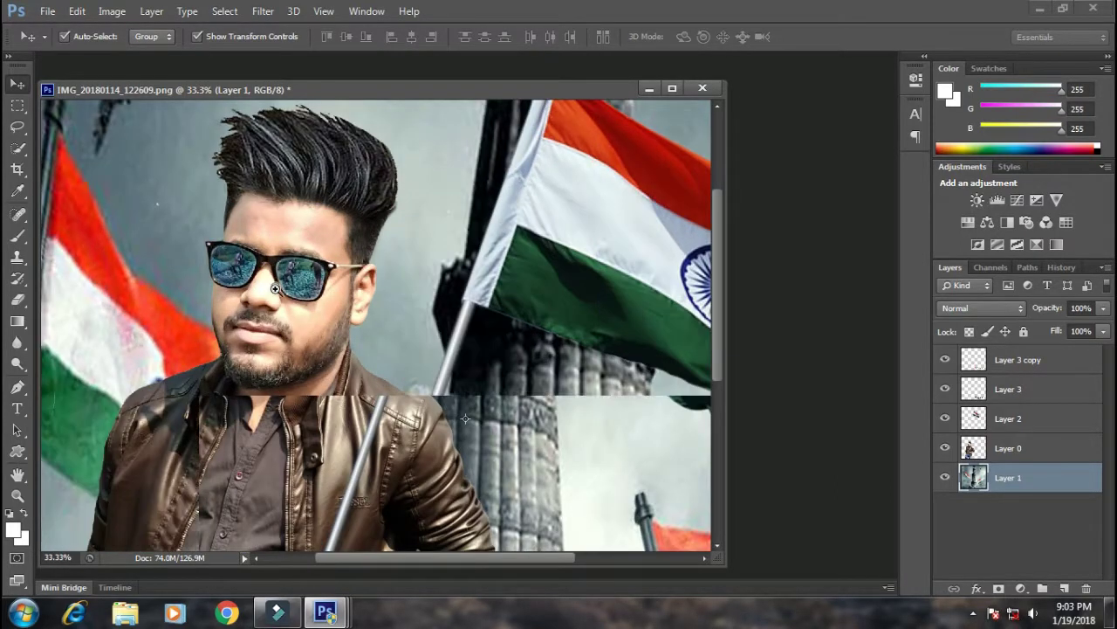
click(223, 304)
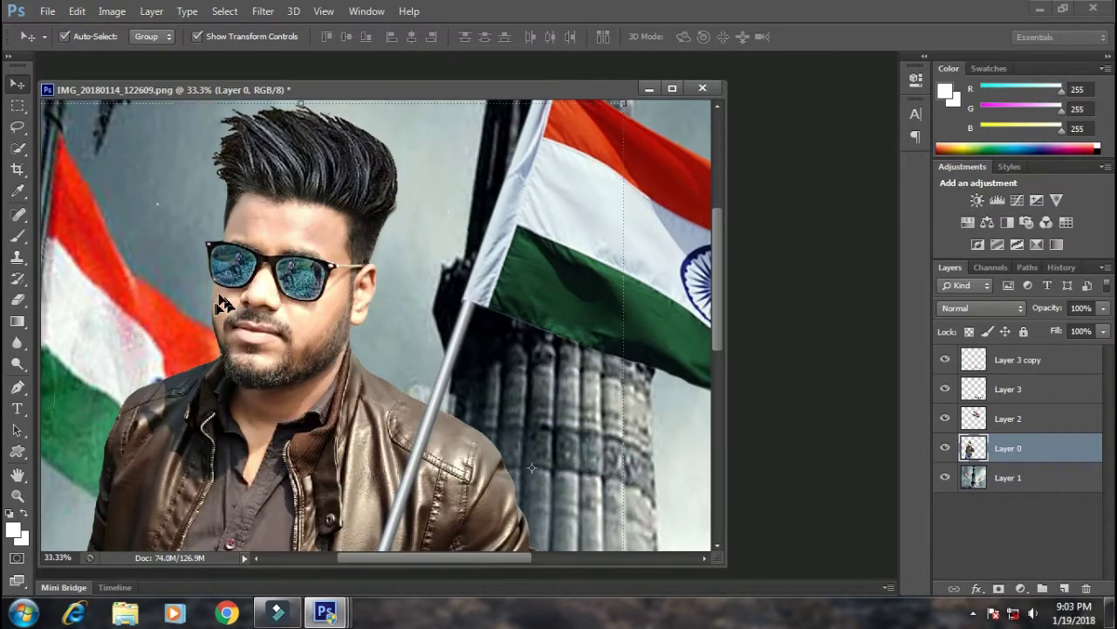
Step: Quick-select both sunglass lenses and bring up Hue/Saturation
click(19, 151)
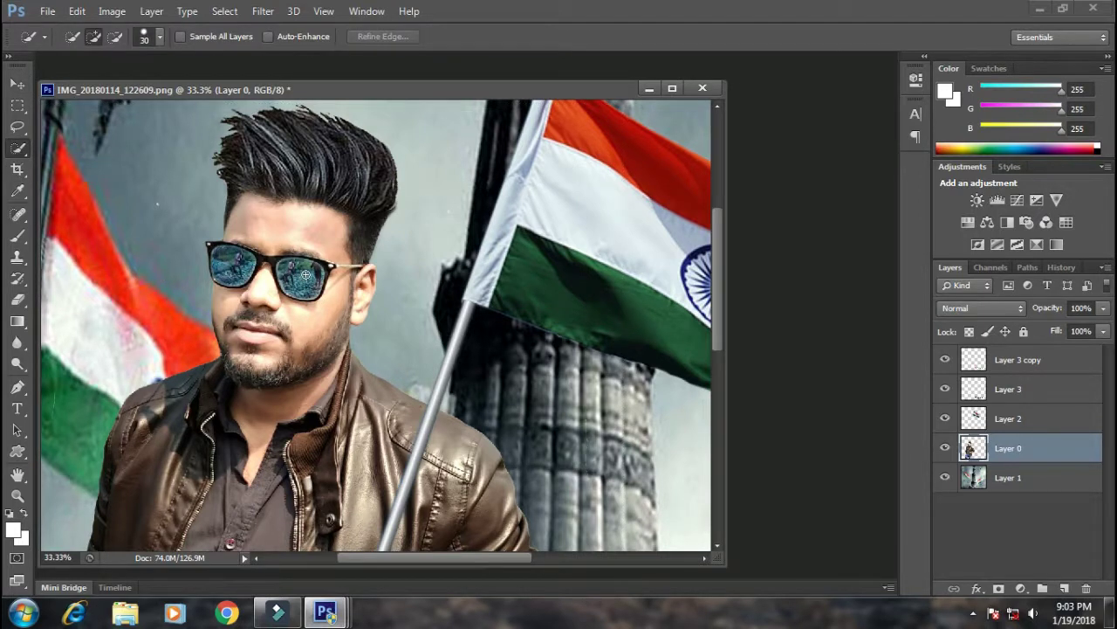
drag(302, 281, 294, 279)
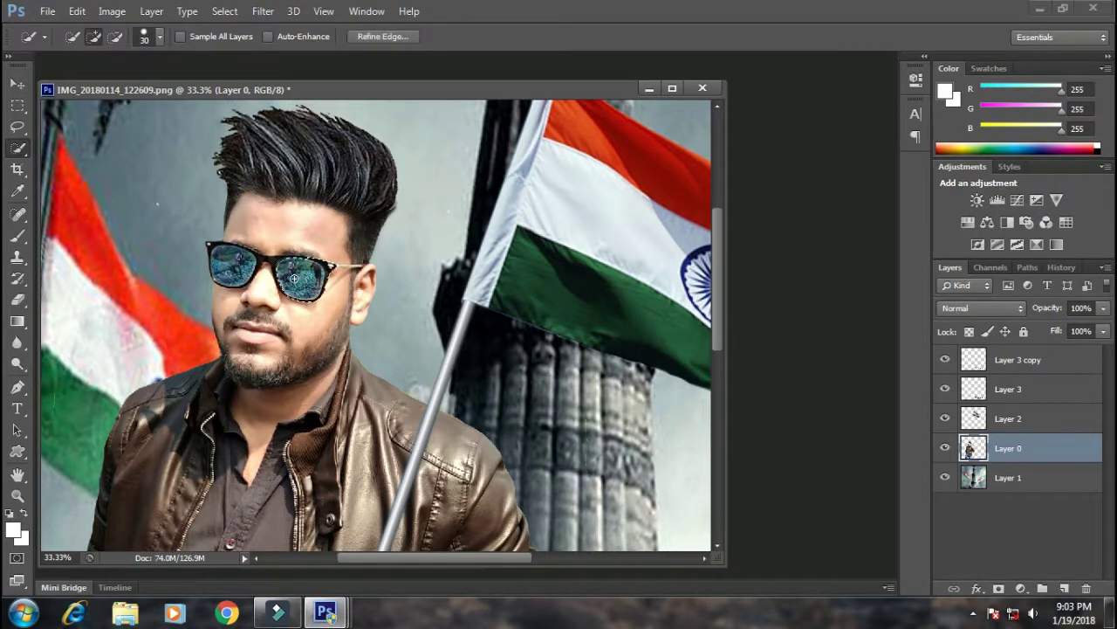
scroll(294, 276, up, 2)
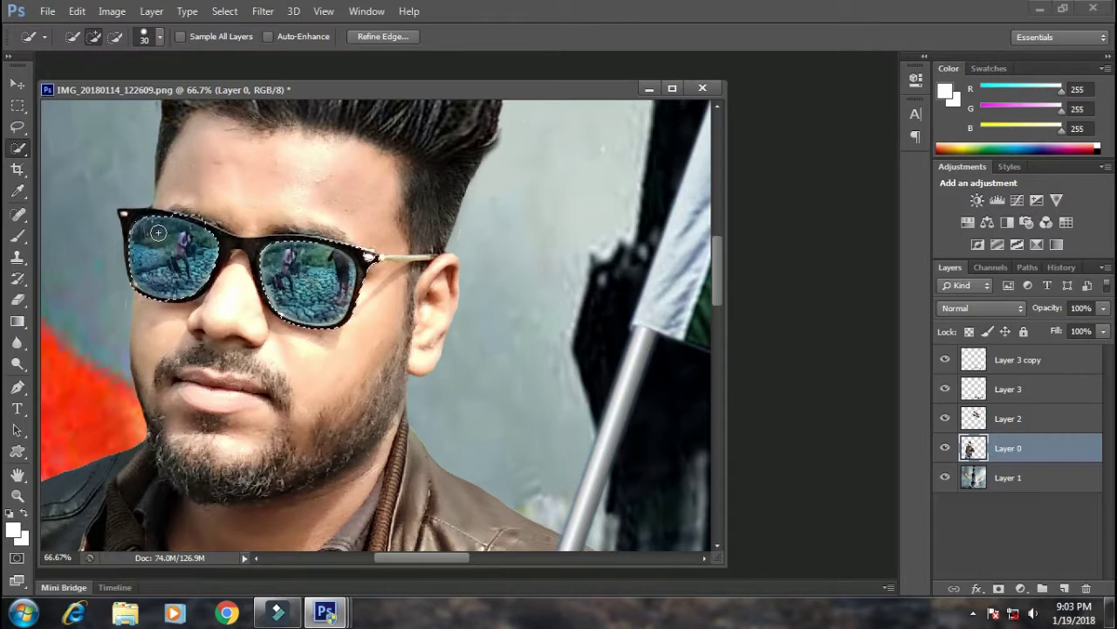
scroll(159, 232, down, 1)
scroll(158, 232, down, 2)
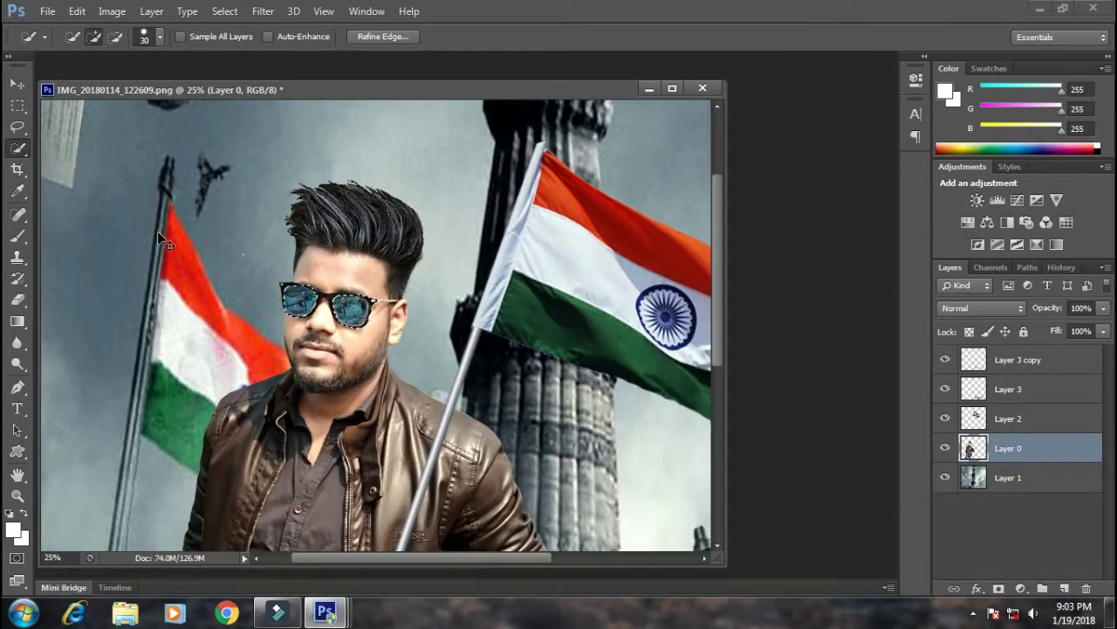
key(ctrl+u)
Step: Tint the lenses yellow with Saturation +63 and Hue -143
drag(932, 258, 982, 262)
drag(916, 225, 862, 221)
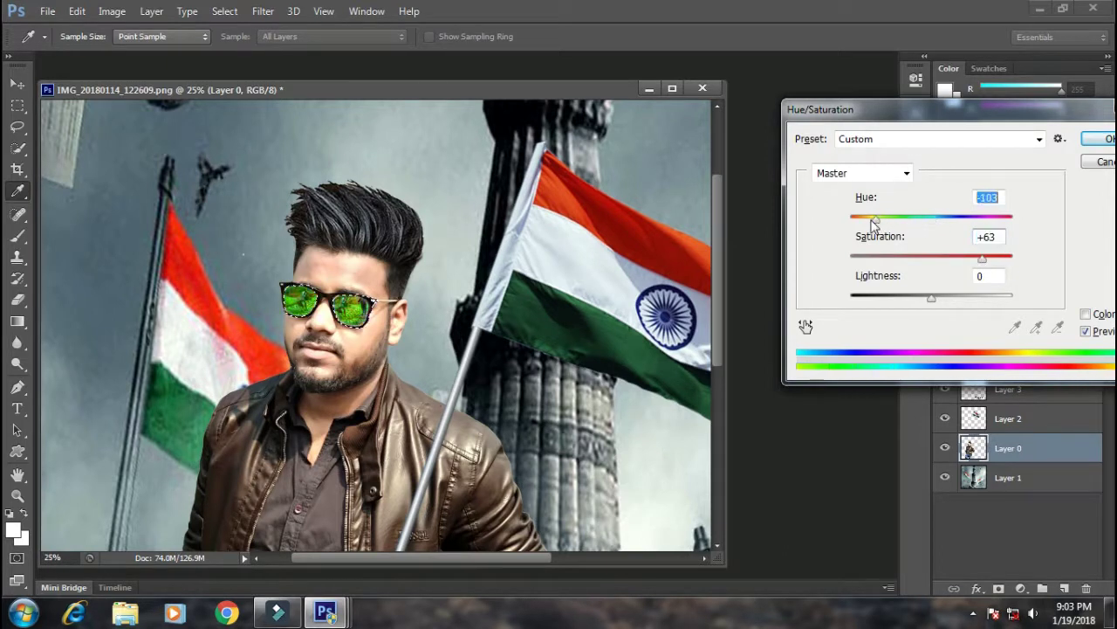
key(ctrl+minus)
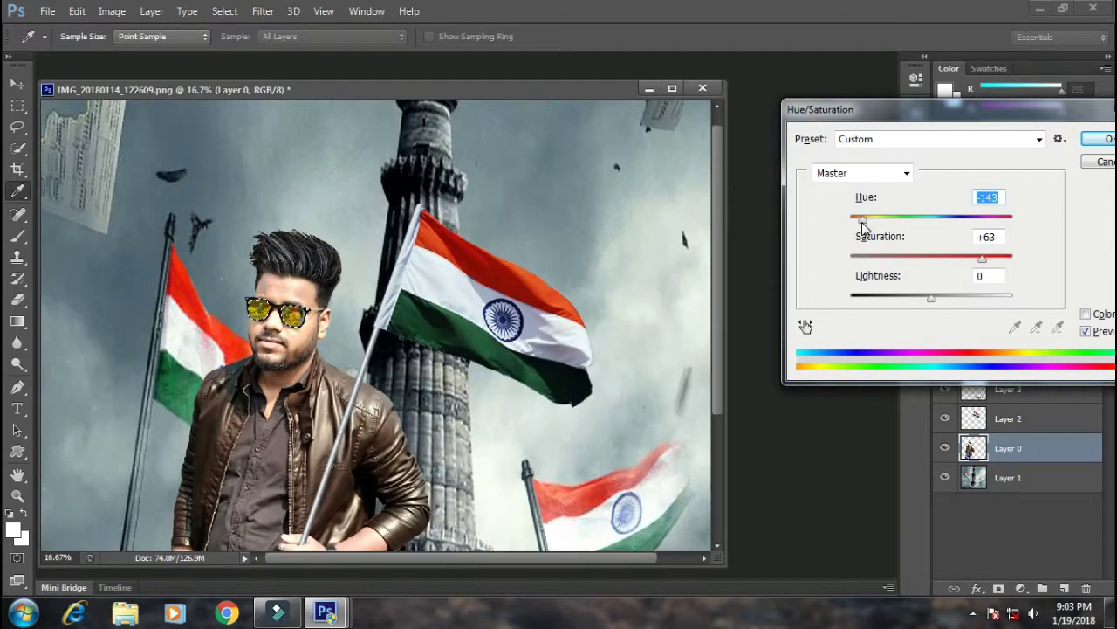
key(ctrl+minus)
click(1105, 140)
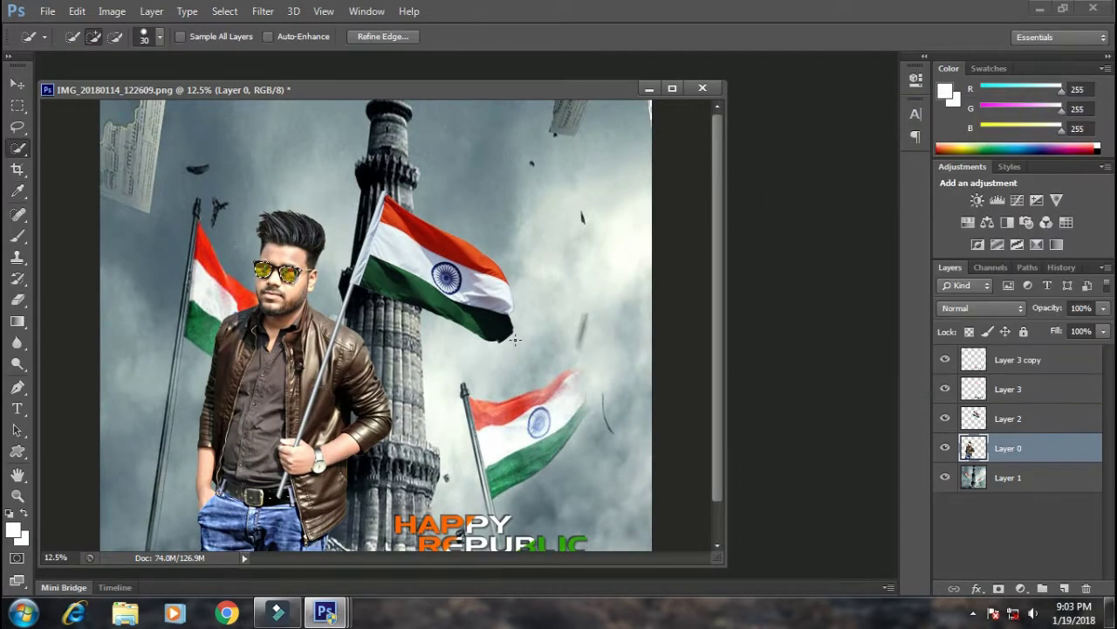
Step: Zoom out to check the whole poster and hide Layer 3
click(18, 105)
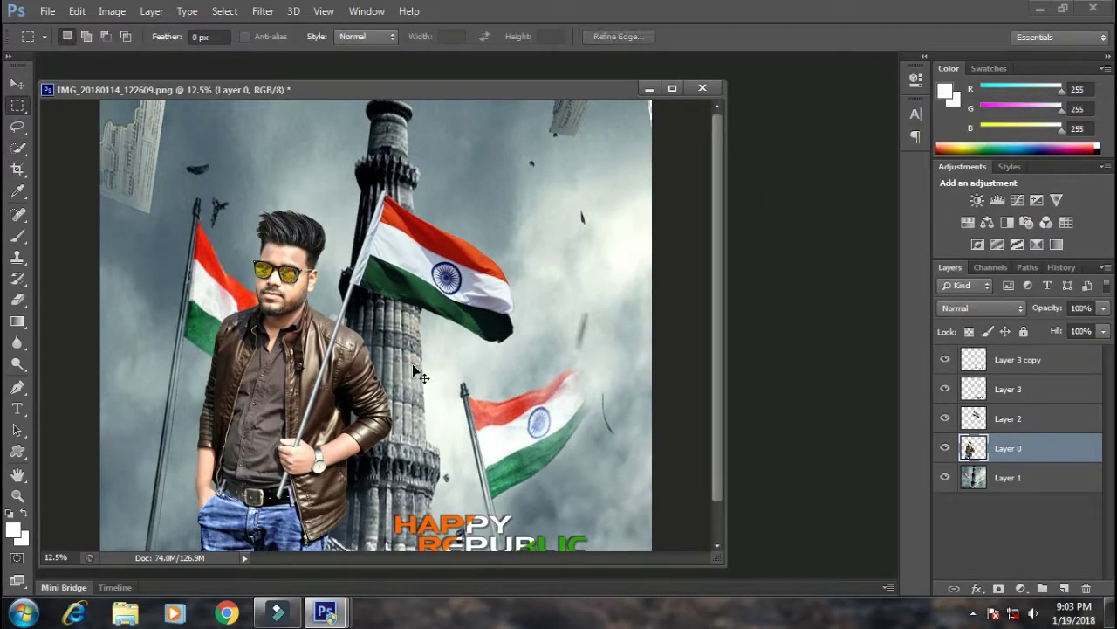
key(ctrl+minus)
key(ctrl+plus)
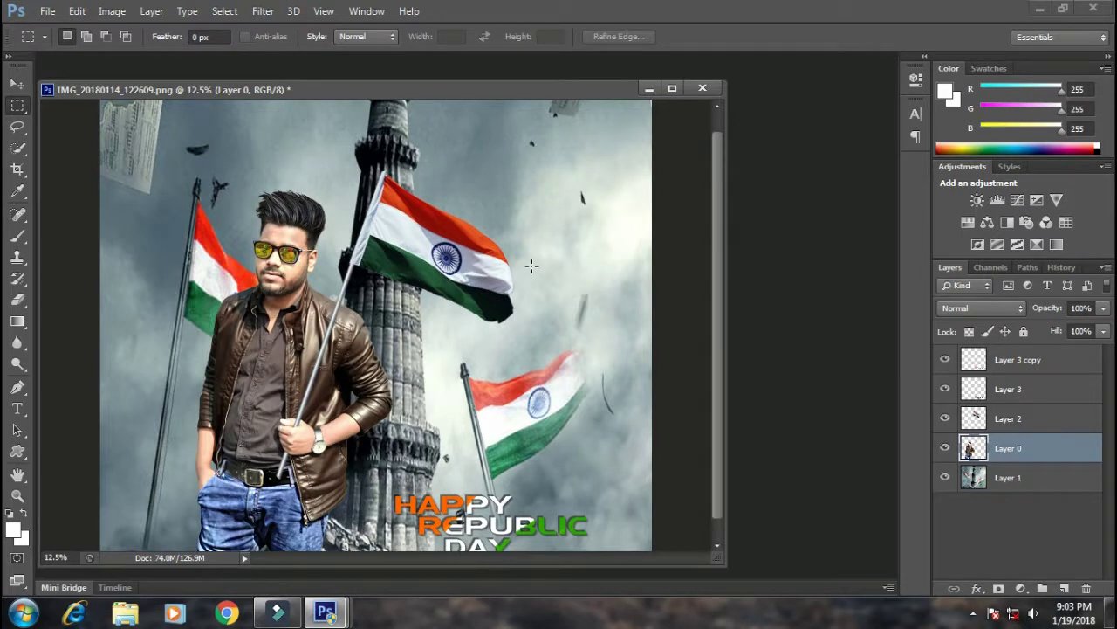
key(ctrl+minus)
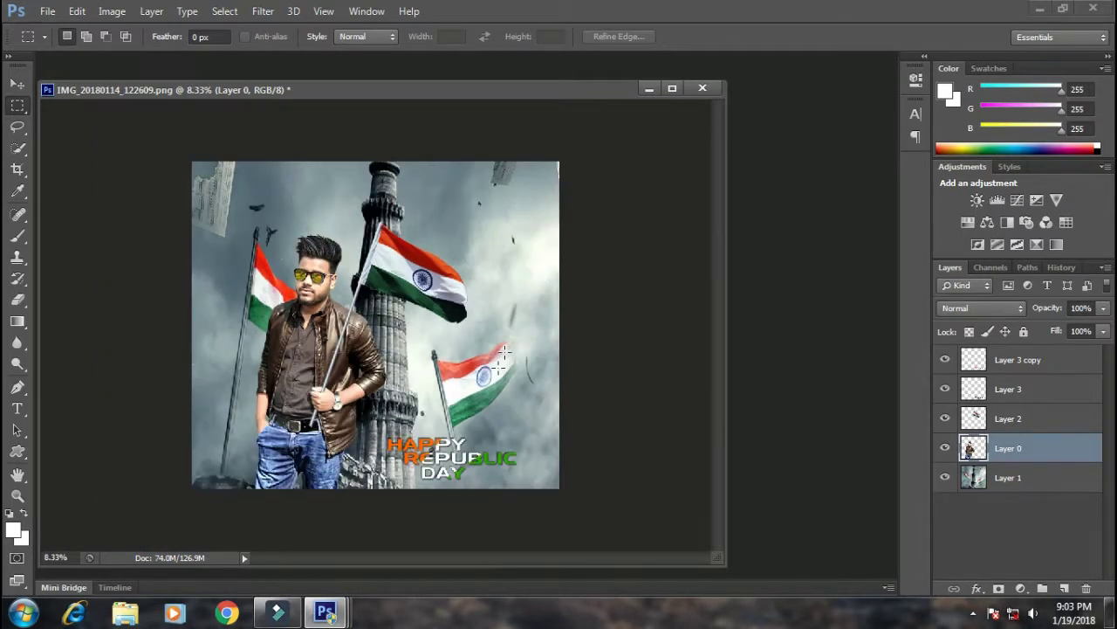
click(17, 85)
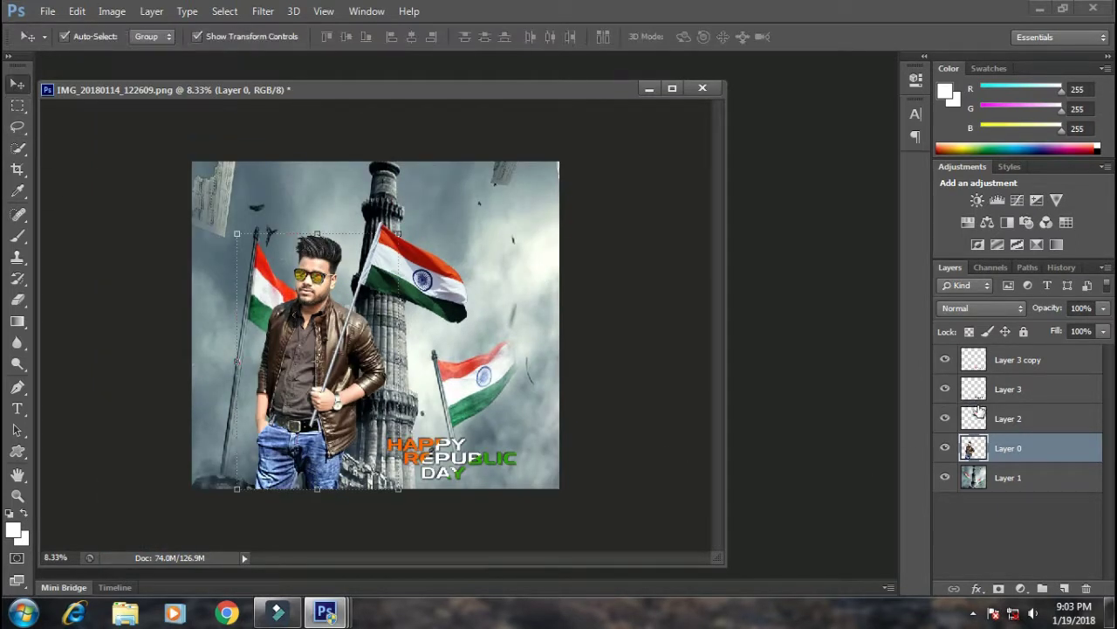
click(971, 396)
click(944, 389)
drag(416, 291, 426, 291)
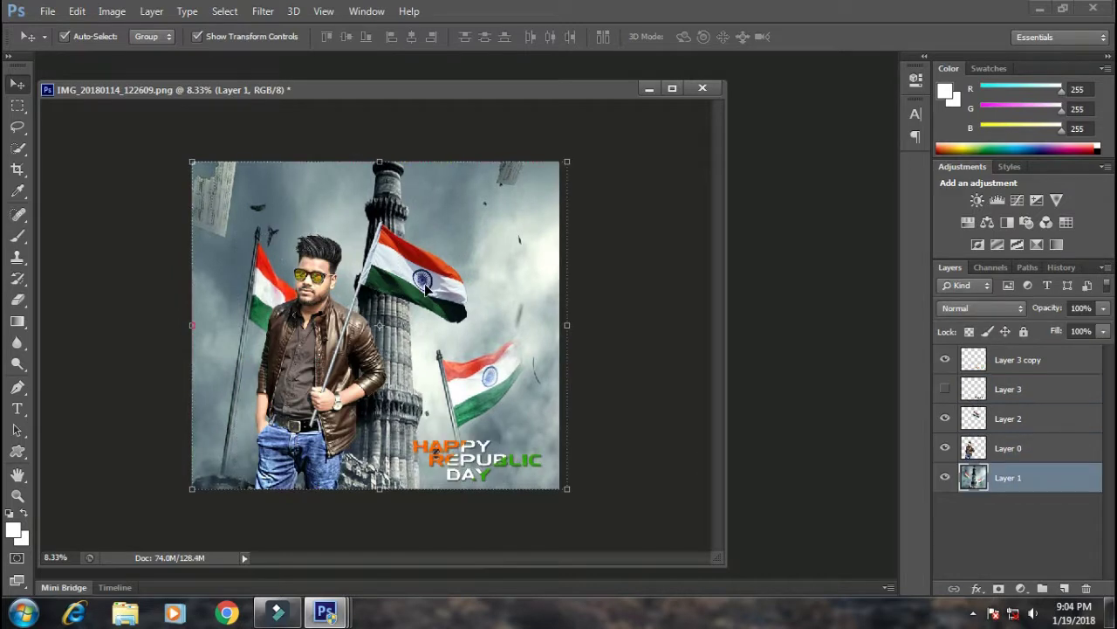
click(44, 11)
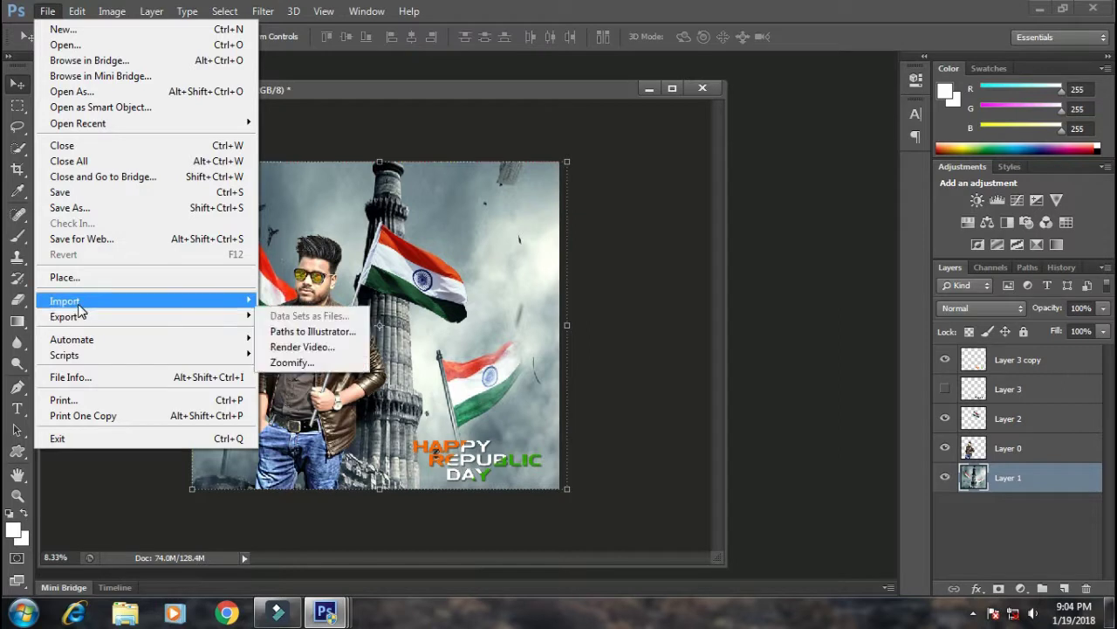
Step: Save the poster in JPEG format as 'republick day.jpg' in the REPUBLICK DAY folder
click(77, 207)
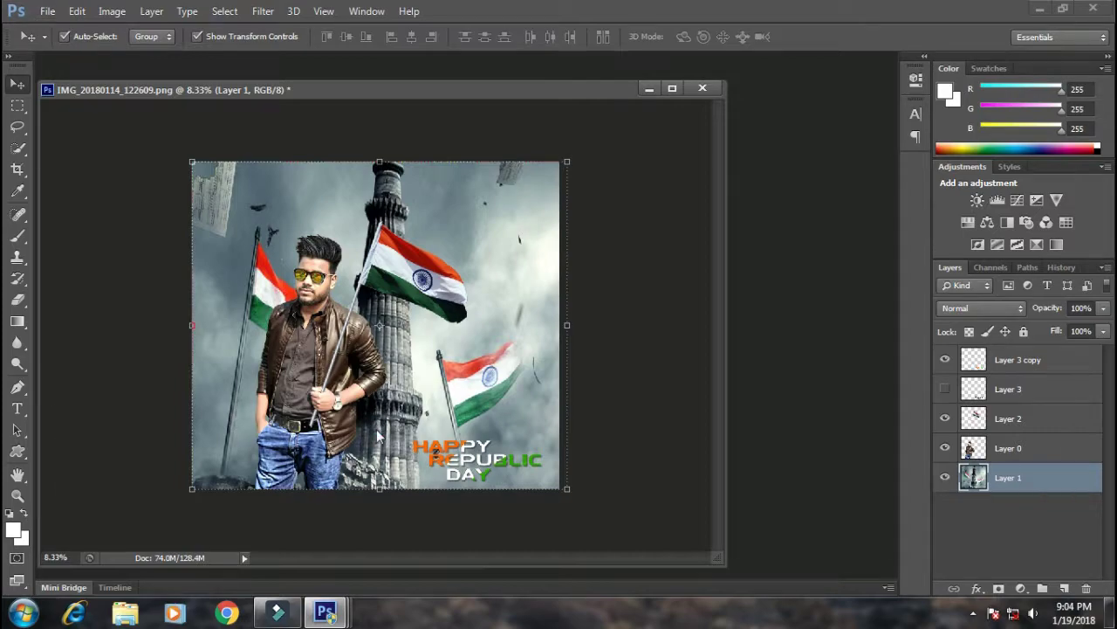
text(republi)
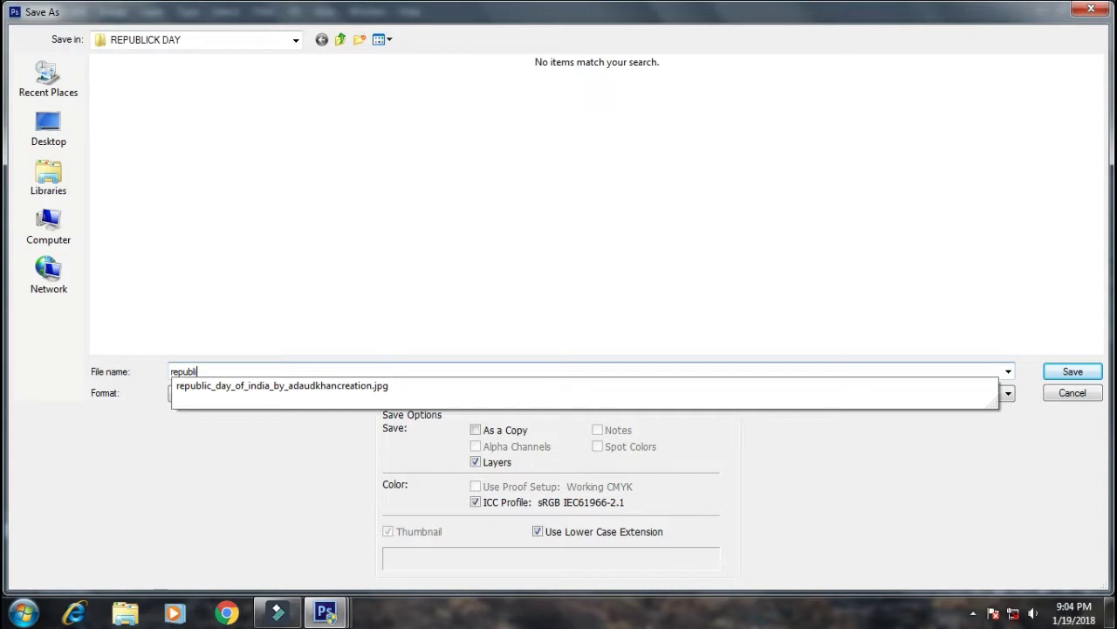
text(ck)
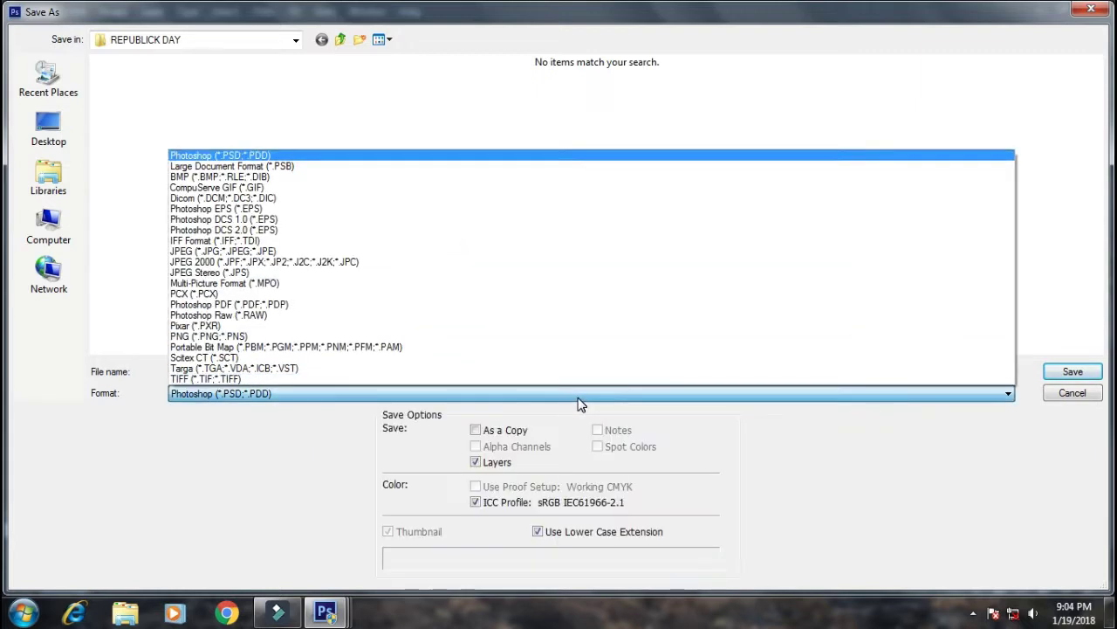
key(j)
key(Return)
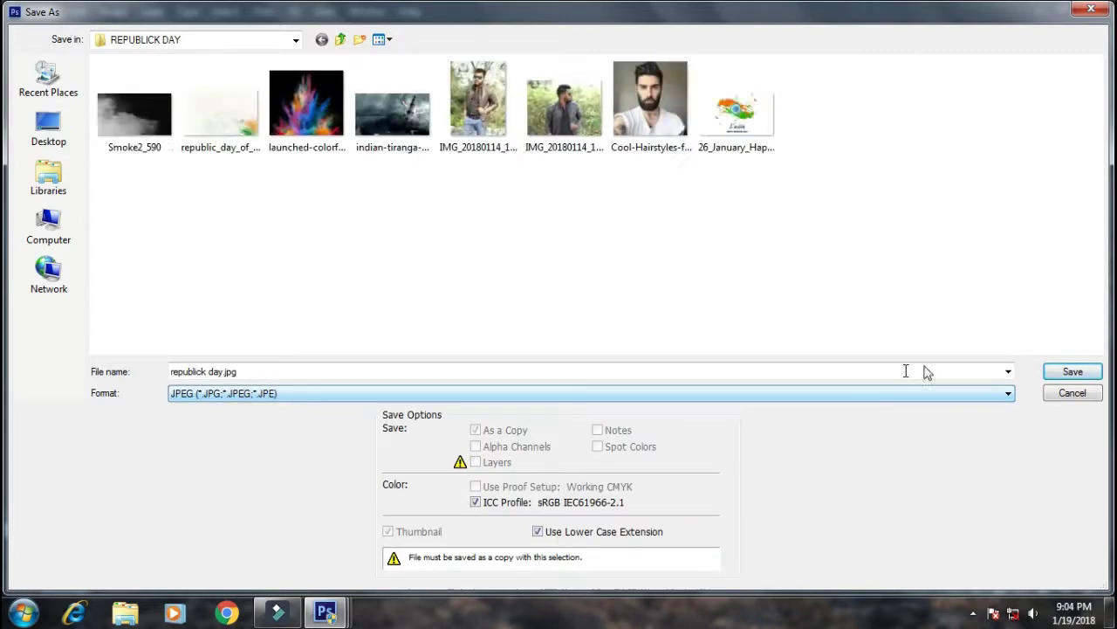
click(1072, 375)
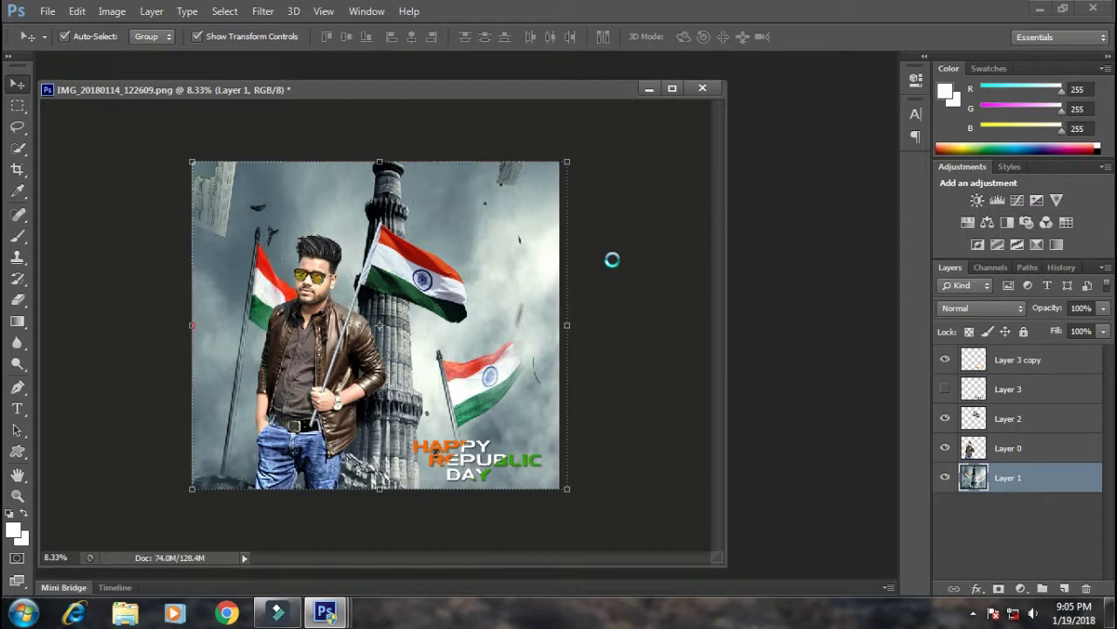
Step: Accept JPEG Quality 12 (Maximum), close the poster without saving, and close the flag document
click(655, 152)
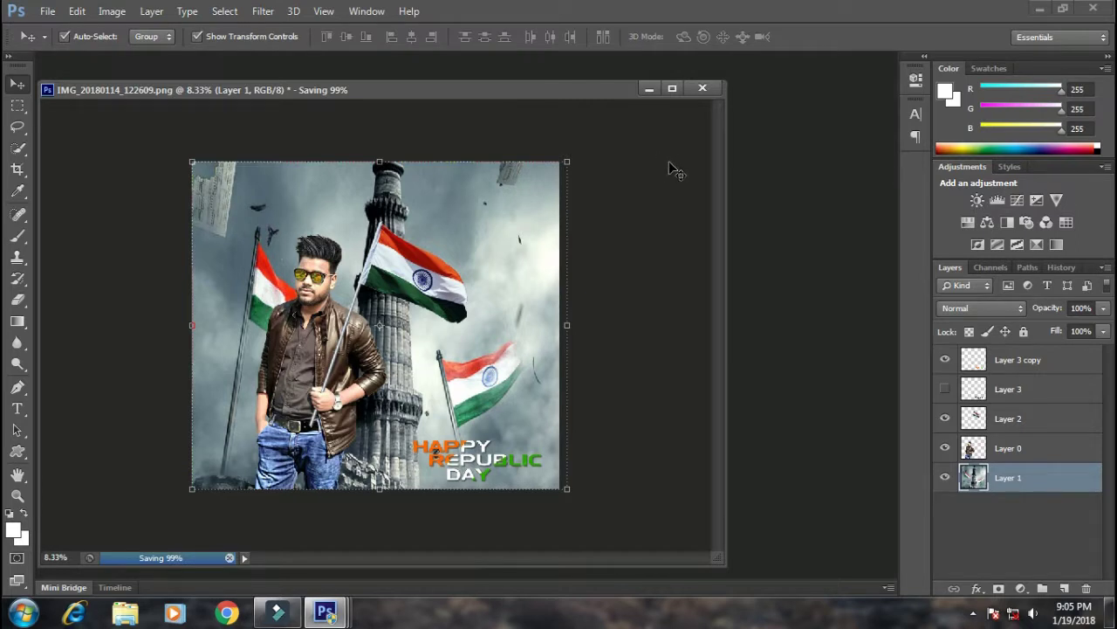
click(704, 89)
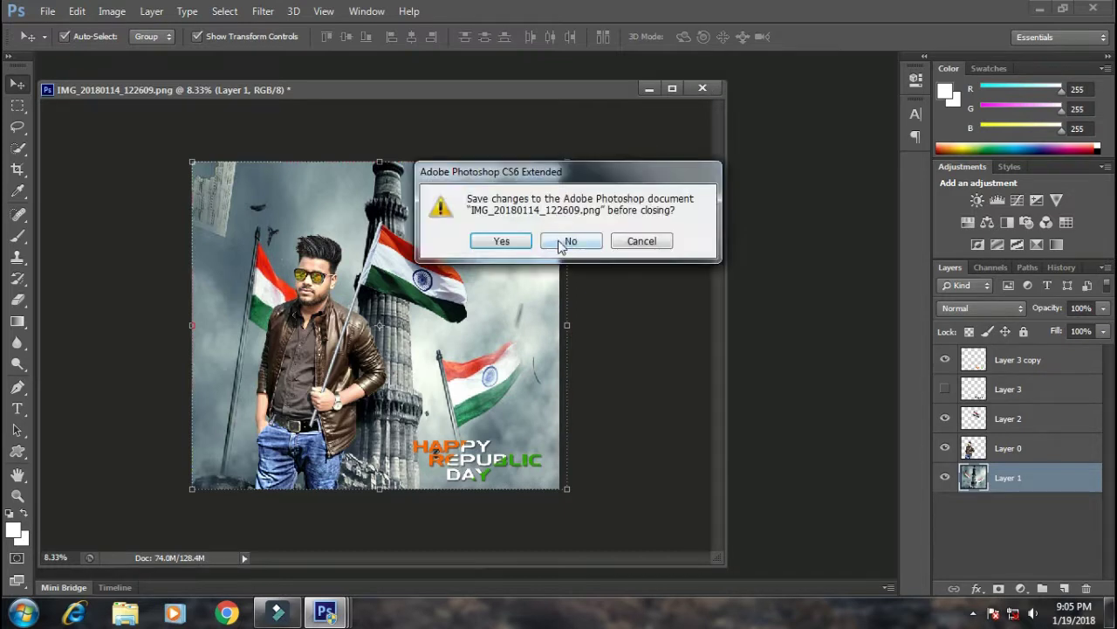
click(563, 242)
click(460, 155)
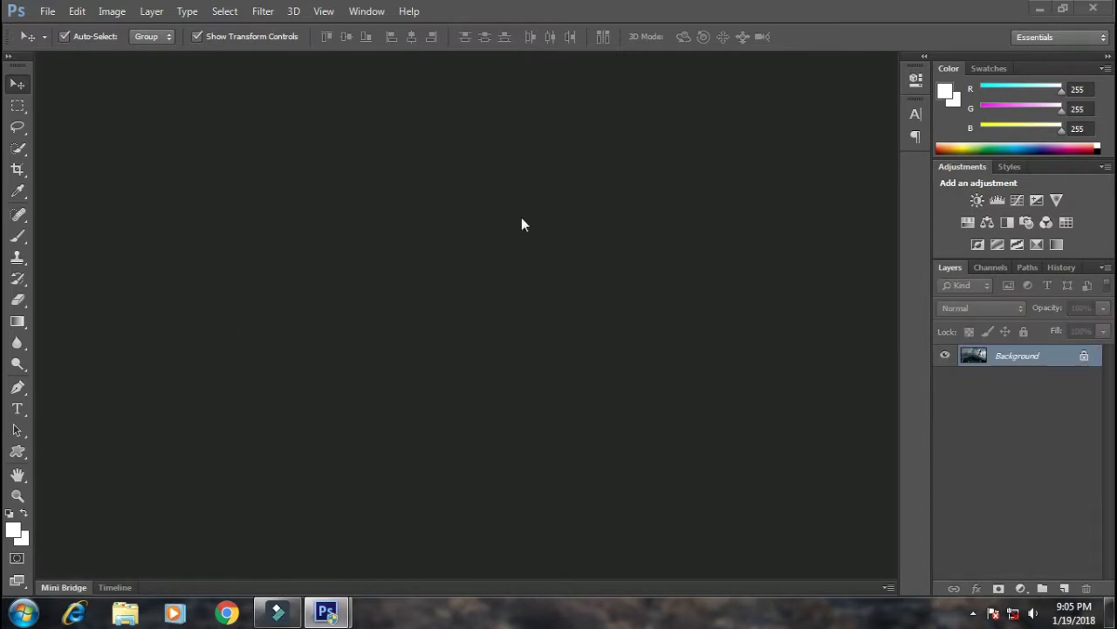